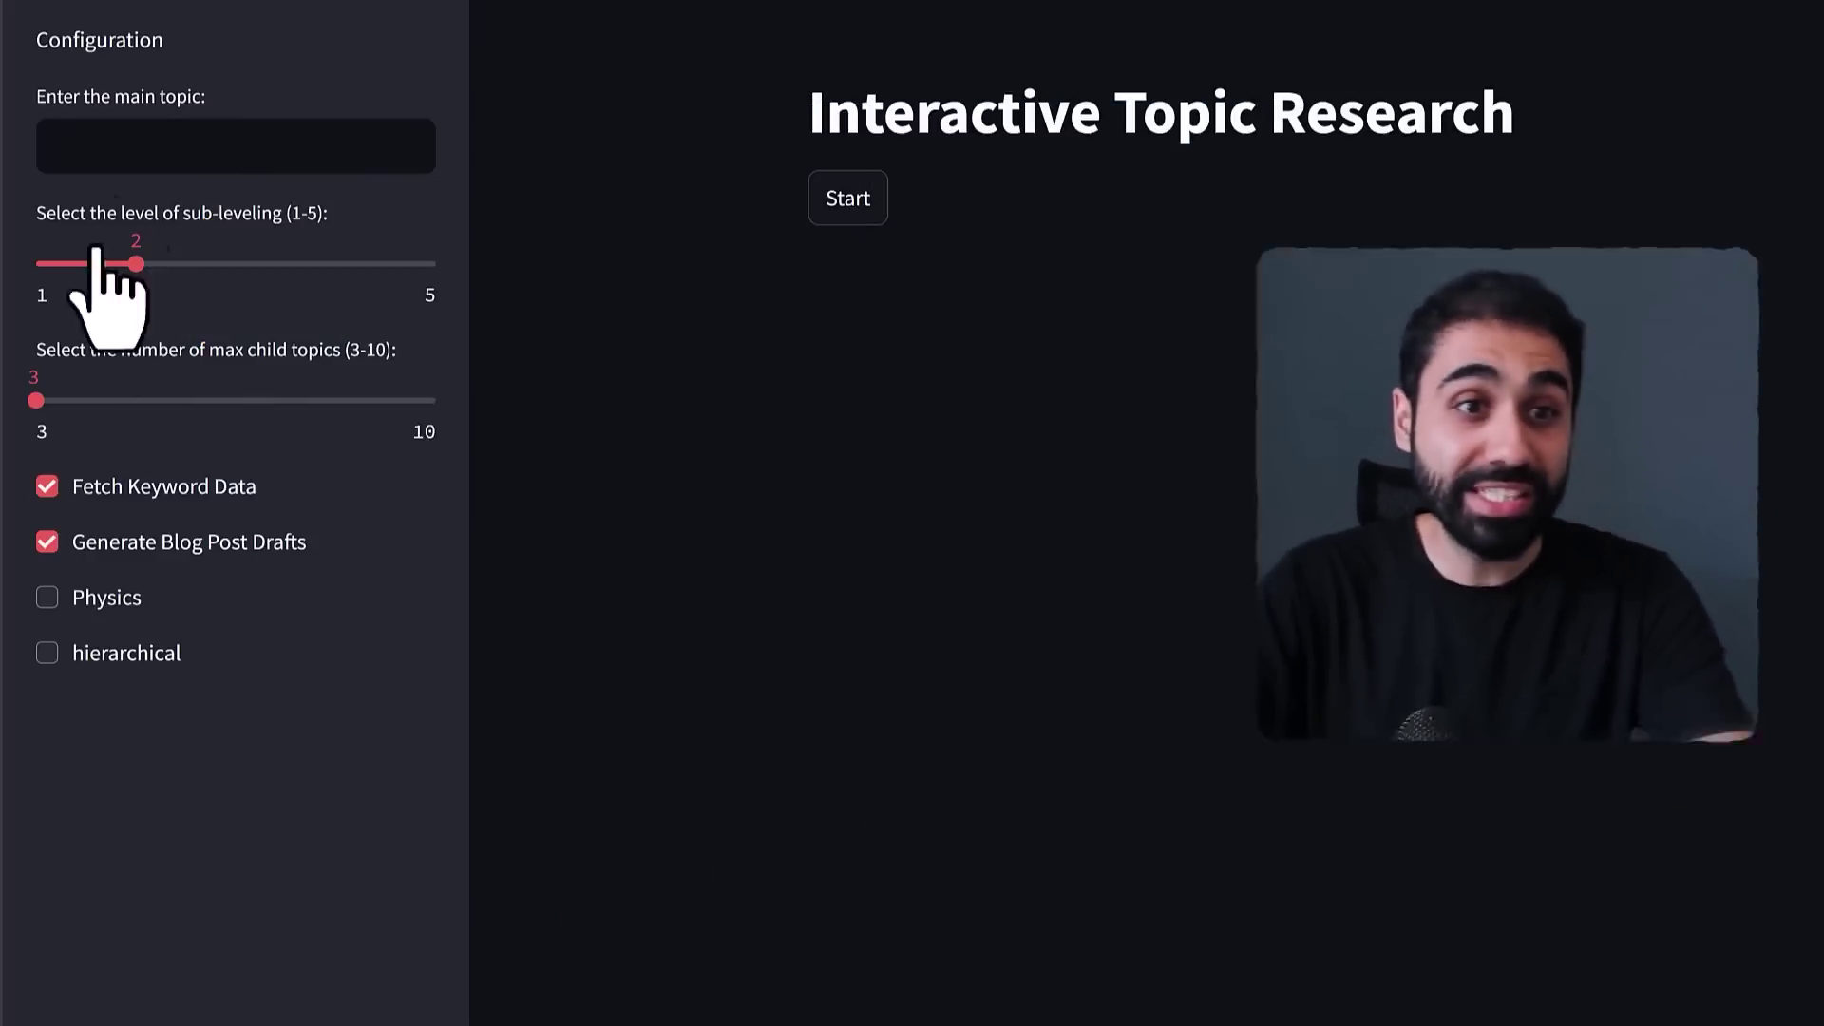
# Step: Enter 'email marketing' as the main topic and start generating its graph, keeping keyword data and blog drafts enabled
pyautogui.click(152, 146)
pyautogui.write('email marketing')
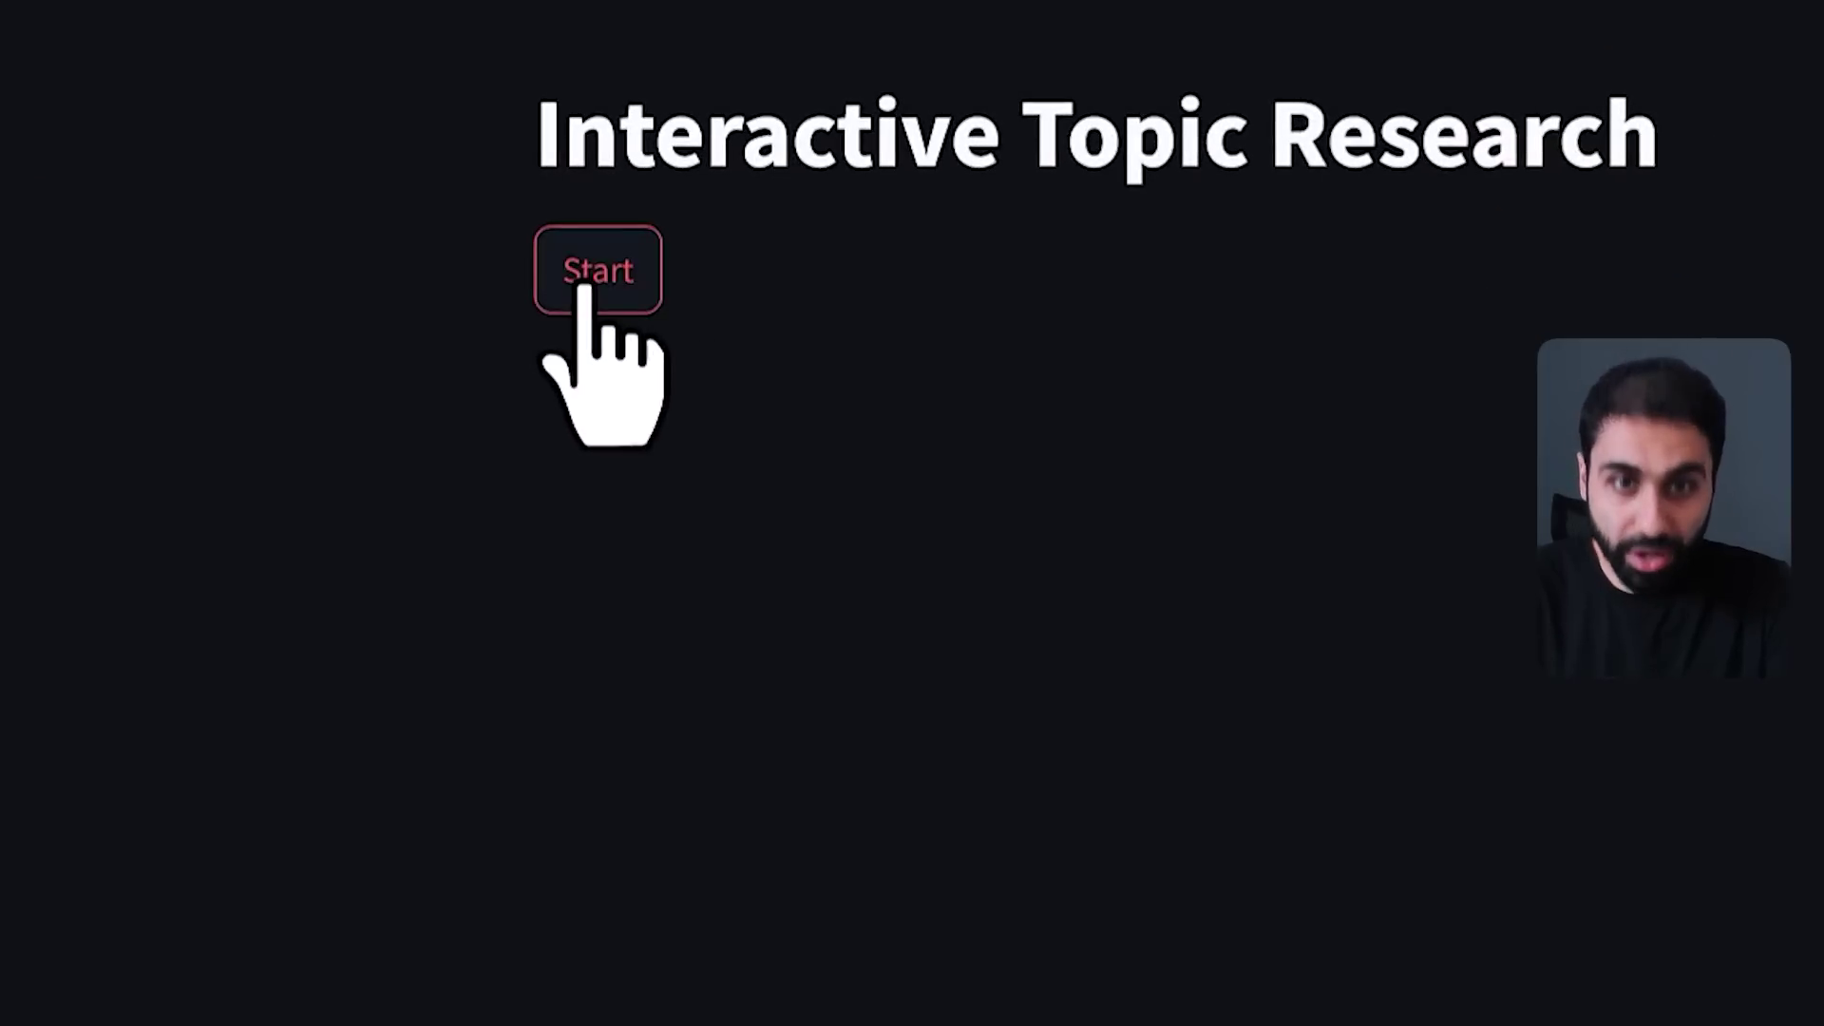
pyautogui.click(582, 289)
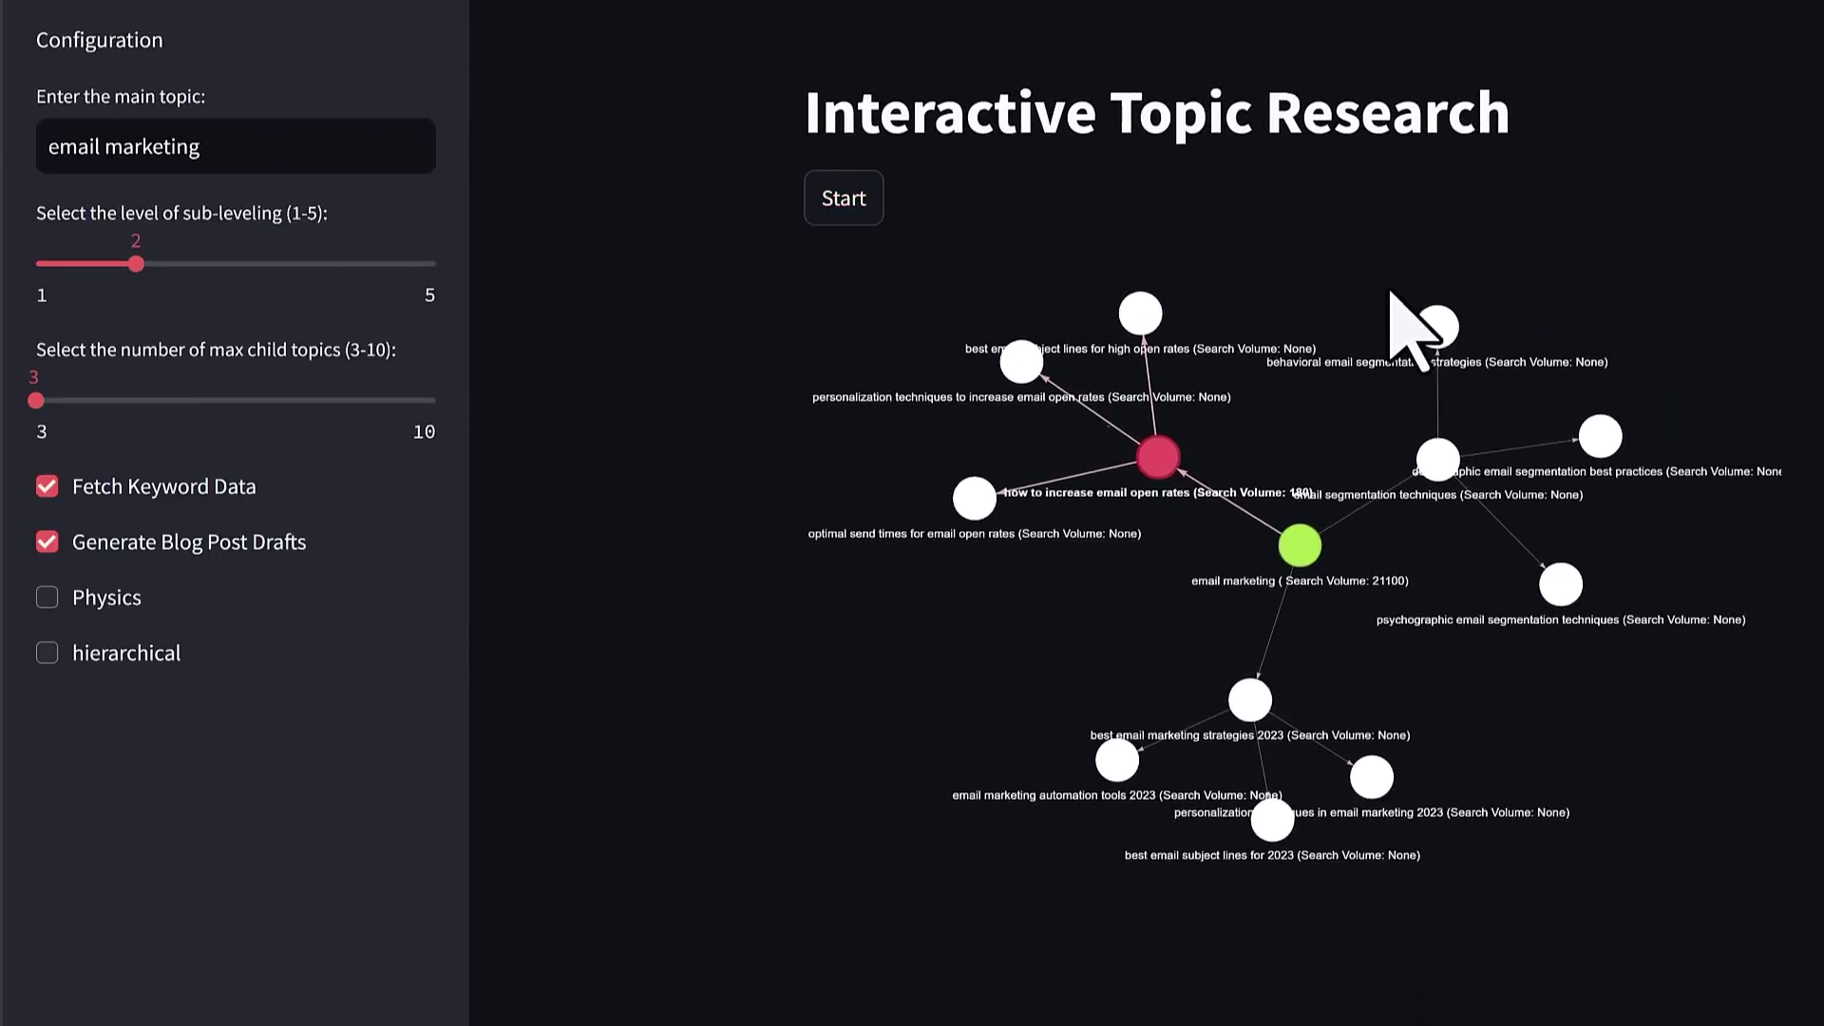
# Step: Drag the green email marketing node to a new spot on the topic graph
pyautogui.scroll(4, 1295, 598)
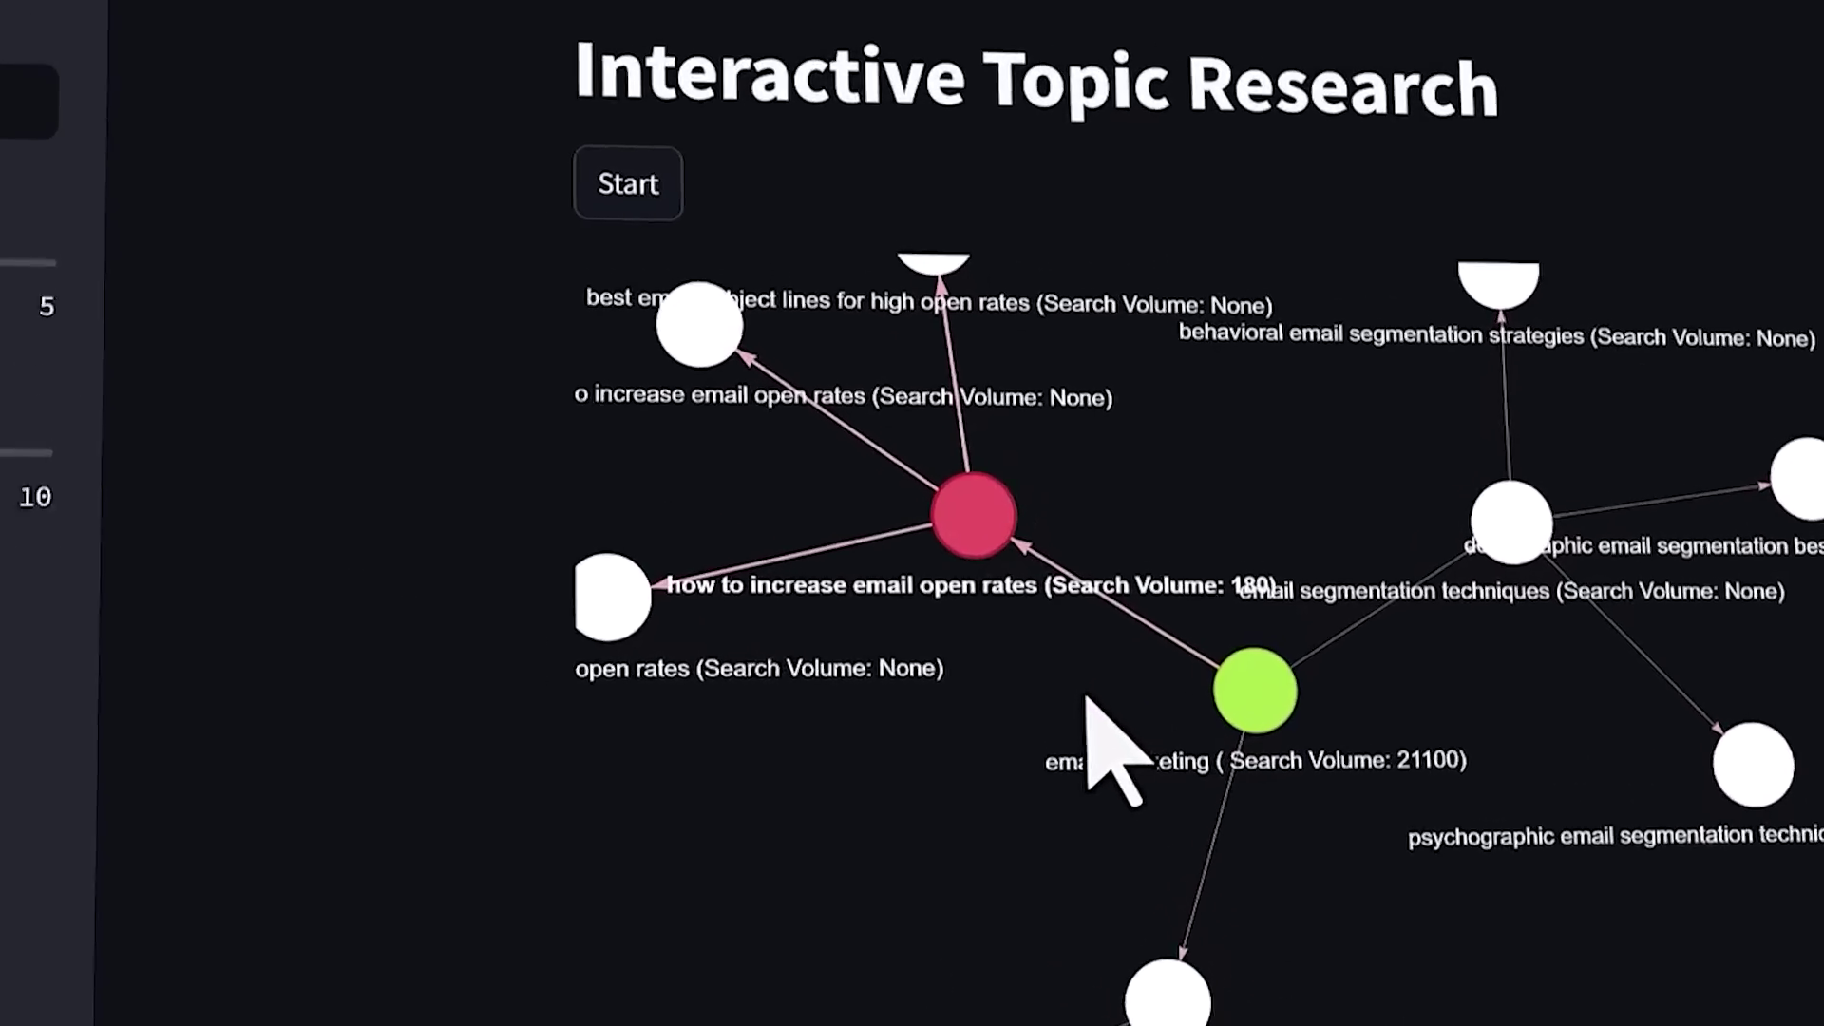
pyautogui.moveTo(1178, 698); pyautogui.dragTo(1158, 449)
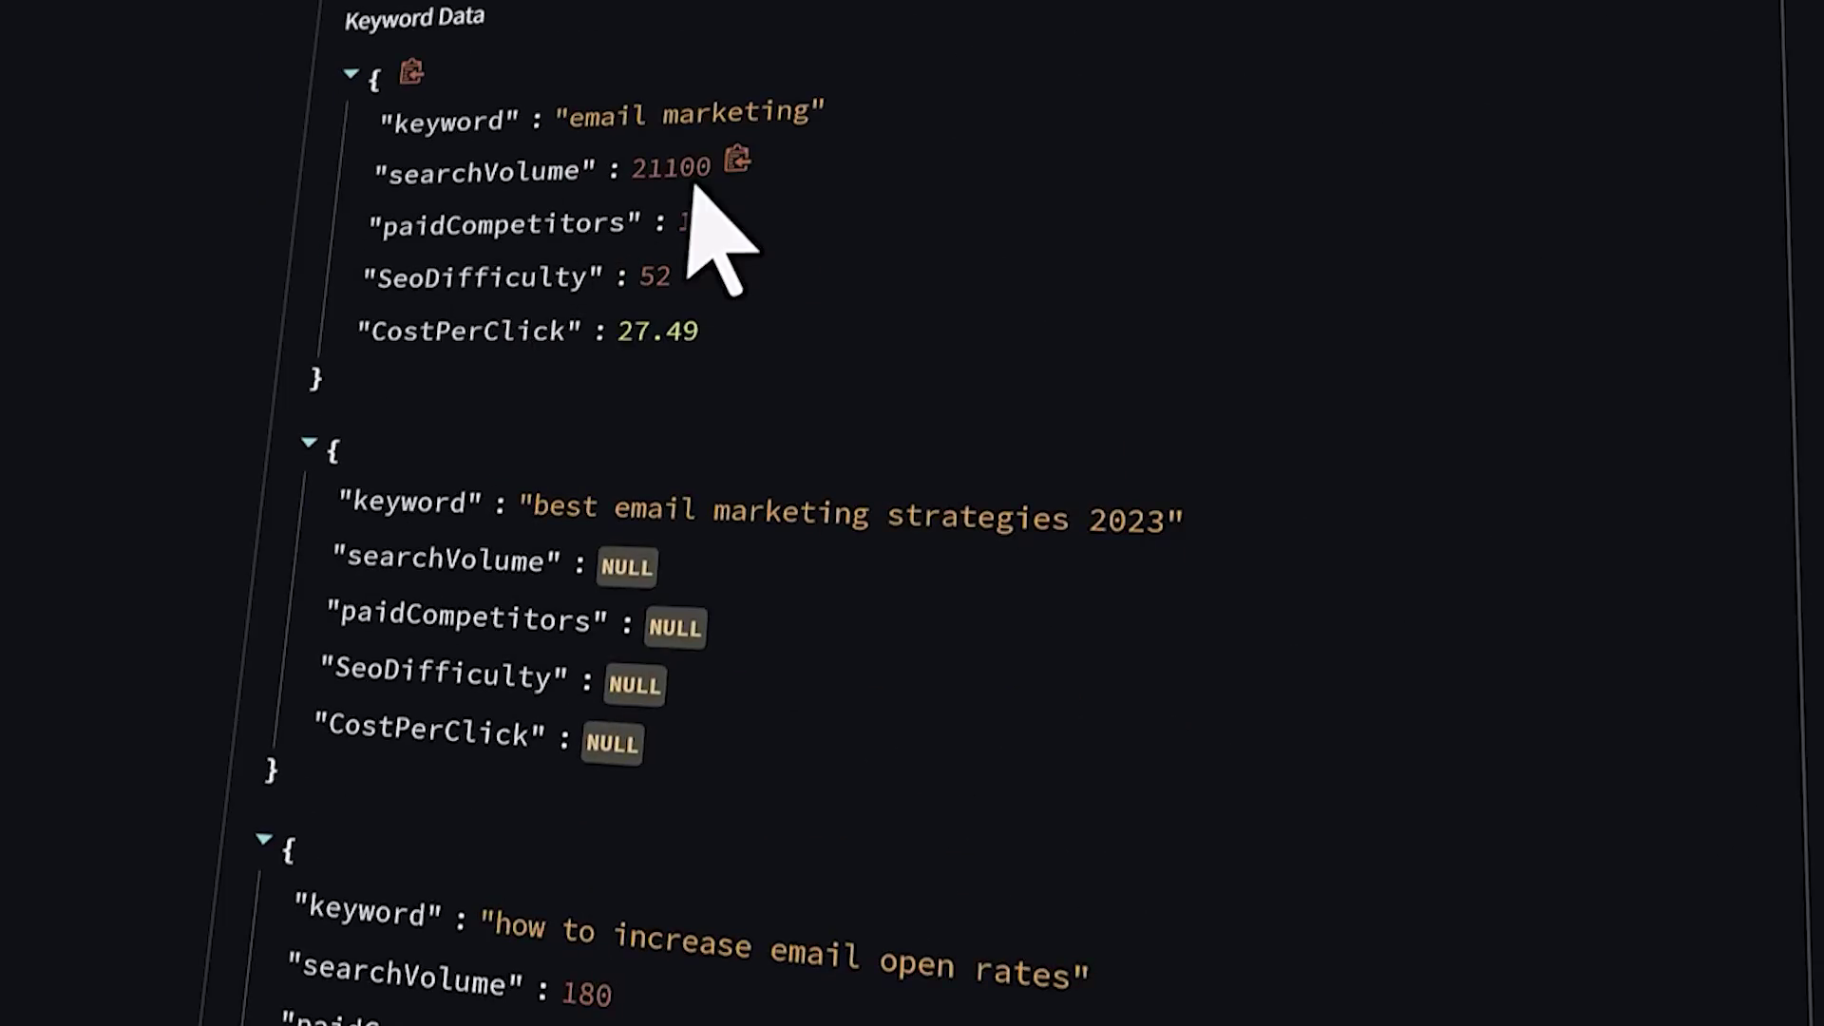
pyautogui.scroll(-15, 843, 285)
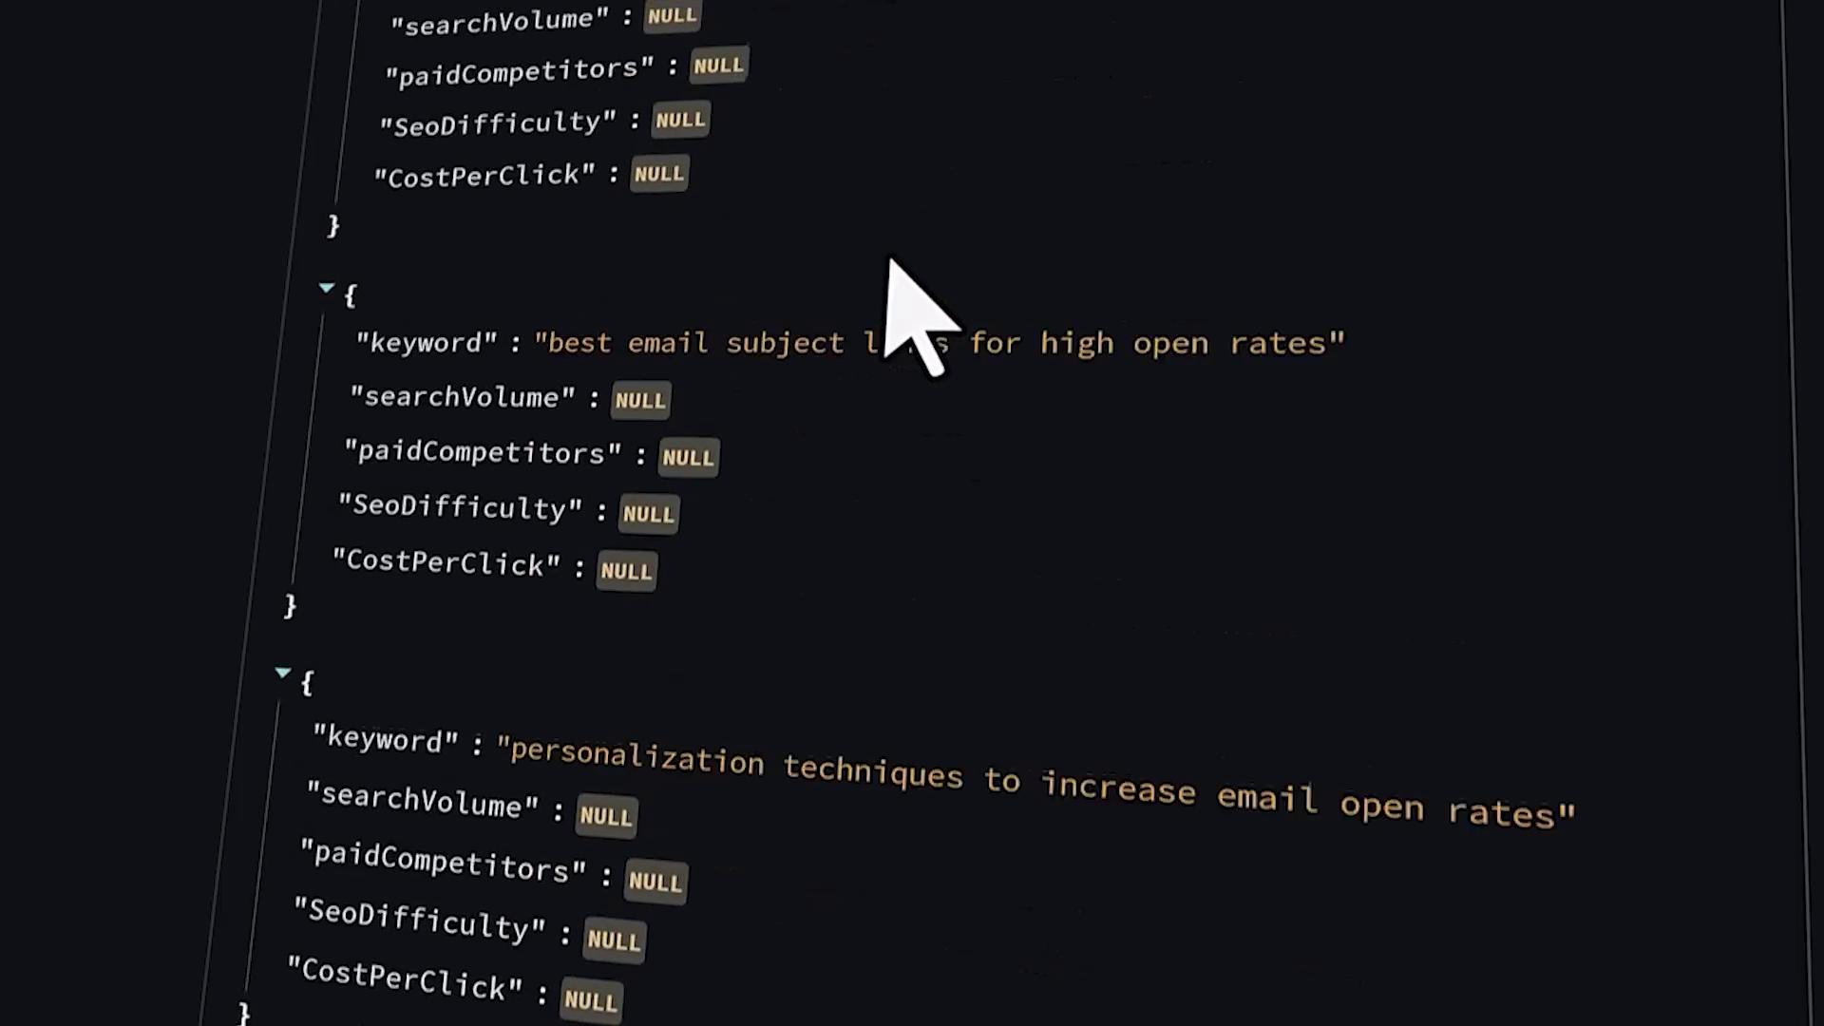
pyautogui.scroll(15, 1292, 513)
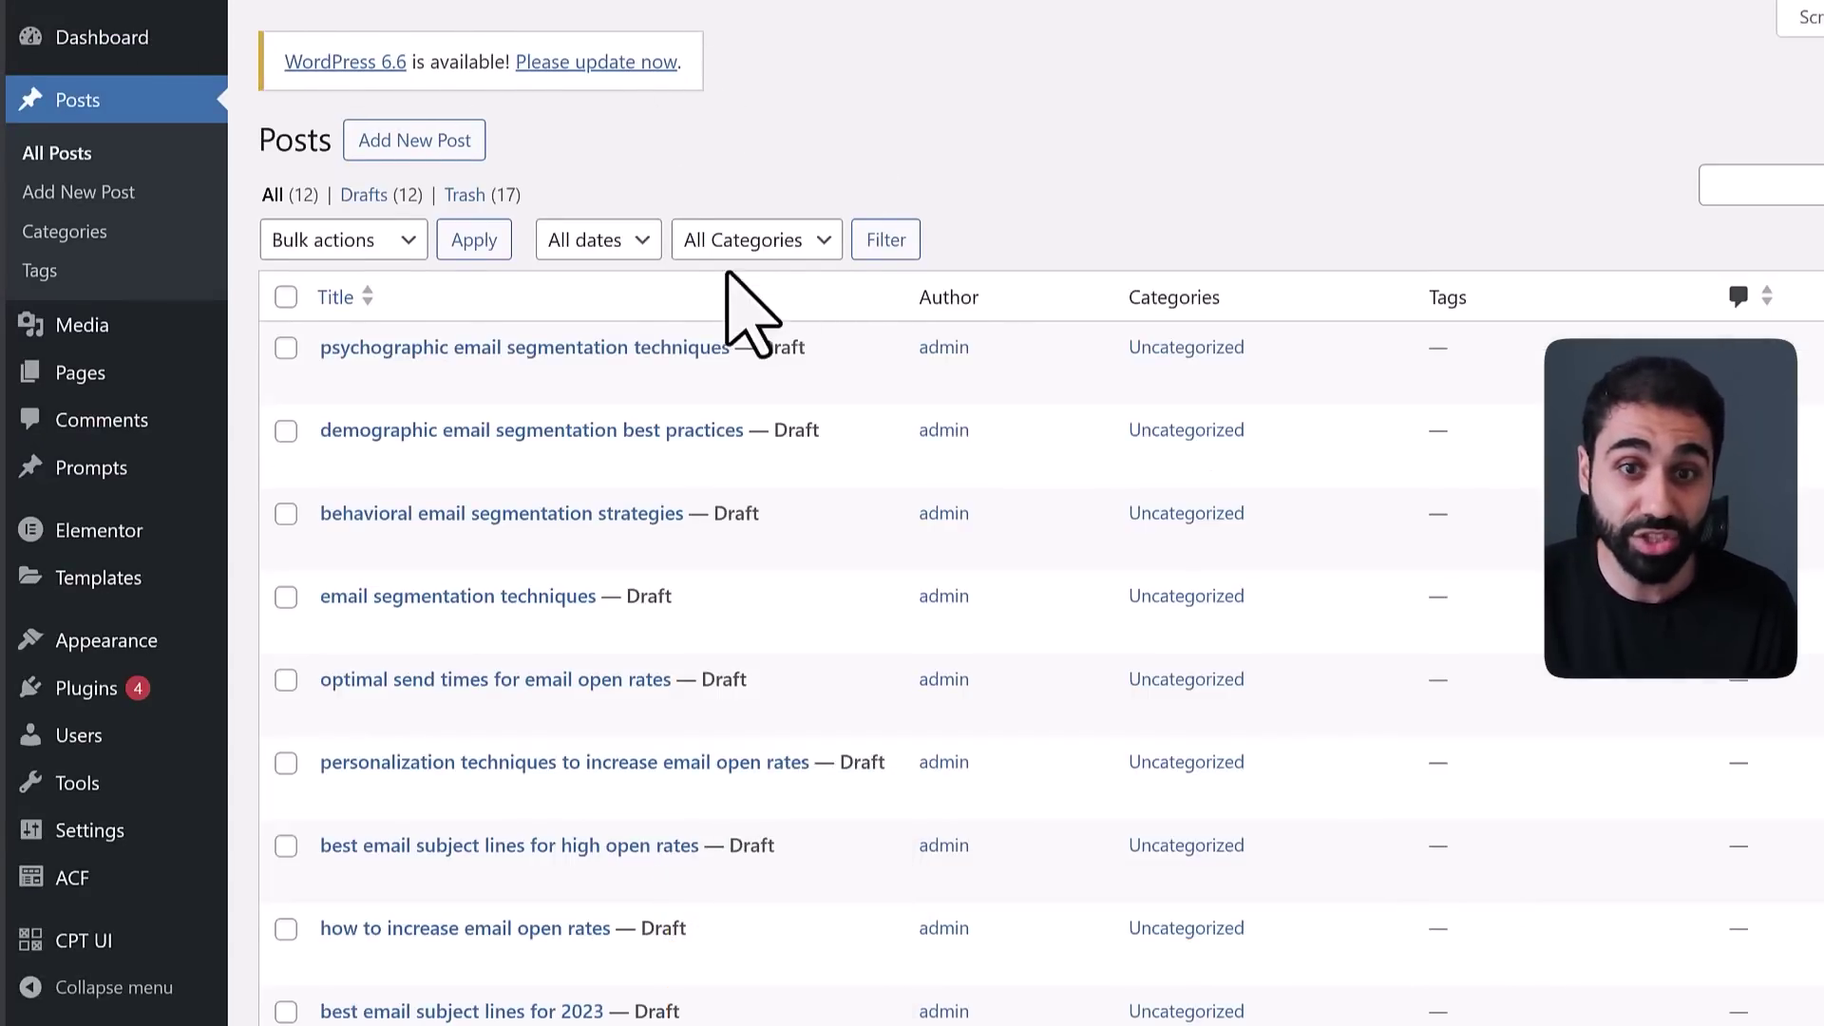
# Step: Open the 'psychographic email segmentation techniques' draft in the WordPress post editor
pyautogui.scroll(3, 314, 380)
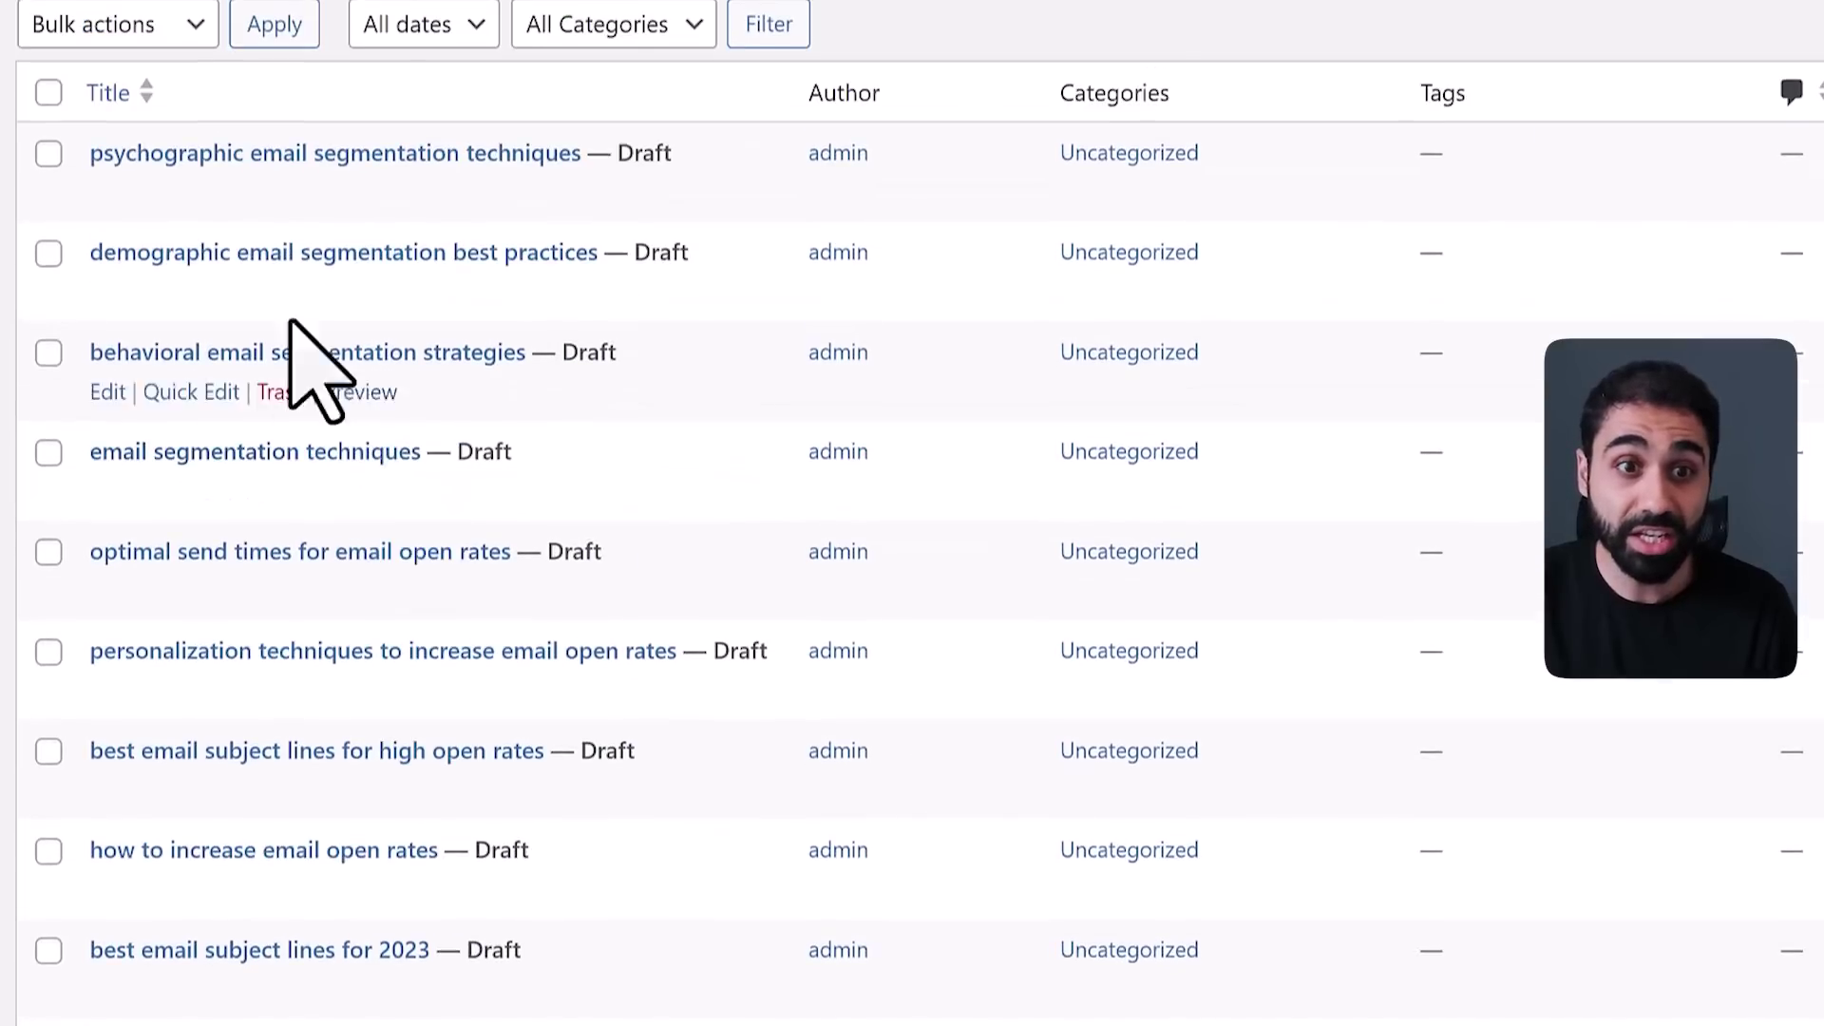
pyautogui.rightClick(112, 198)
pyautogui.click(147, 228)
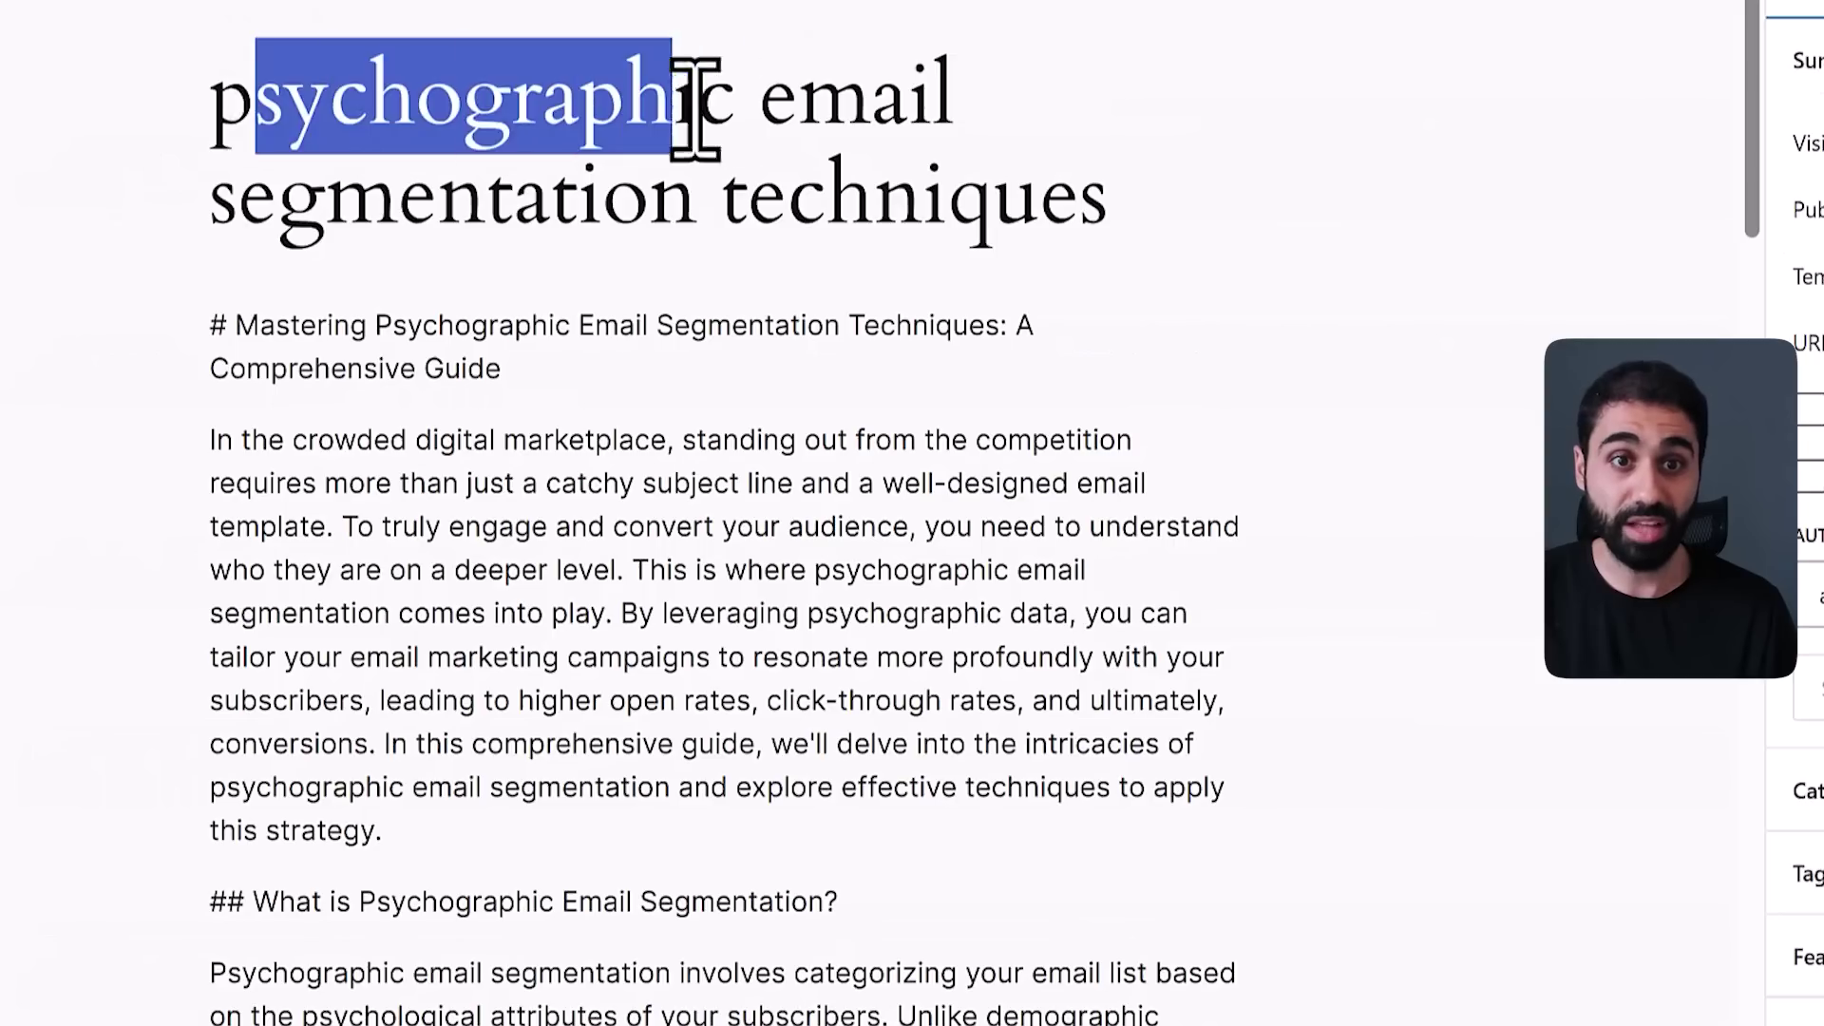
pyautogui.scroll(-10, 440, 191)
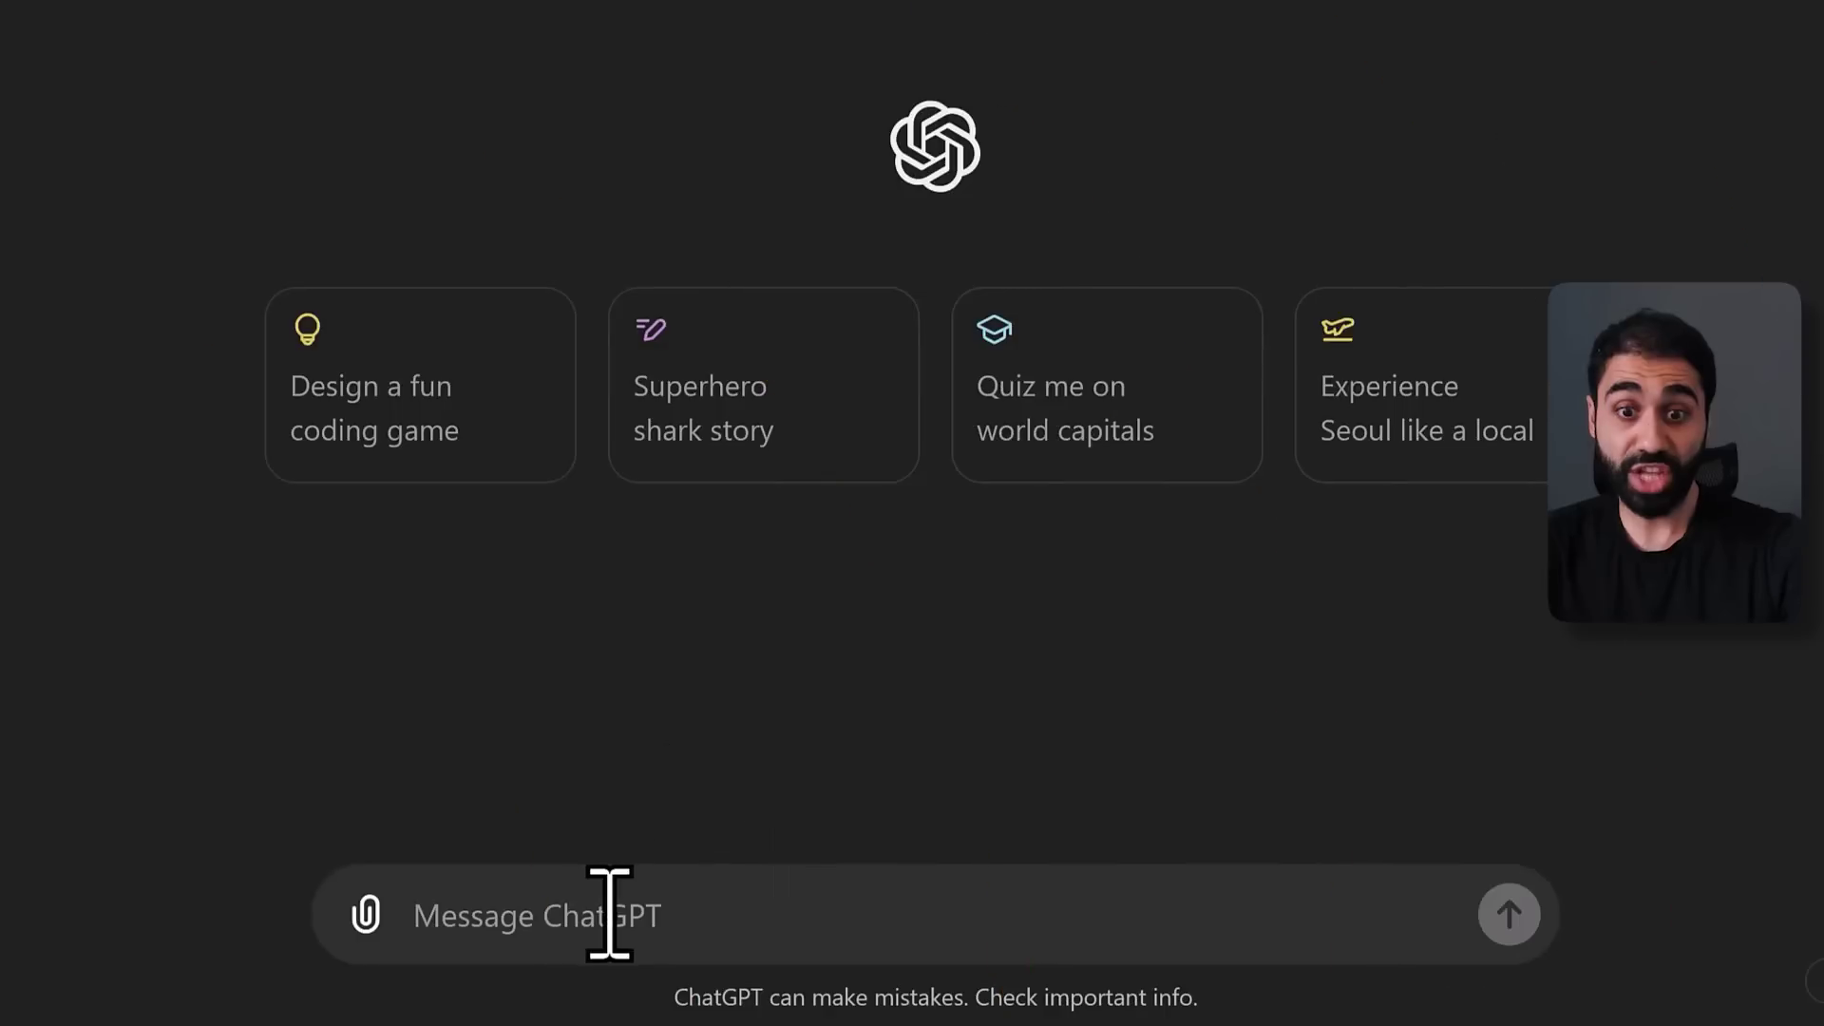
# Step: Paste and send the prompt asking ChatGPT for the top 3 child topics under 'email marketing'
pyautogui.write('I am doing an intensive topic research on [Email Marketing]. your task is to brainstorm the top 3 child topics directly under email marketing.')
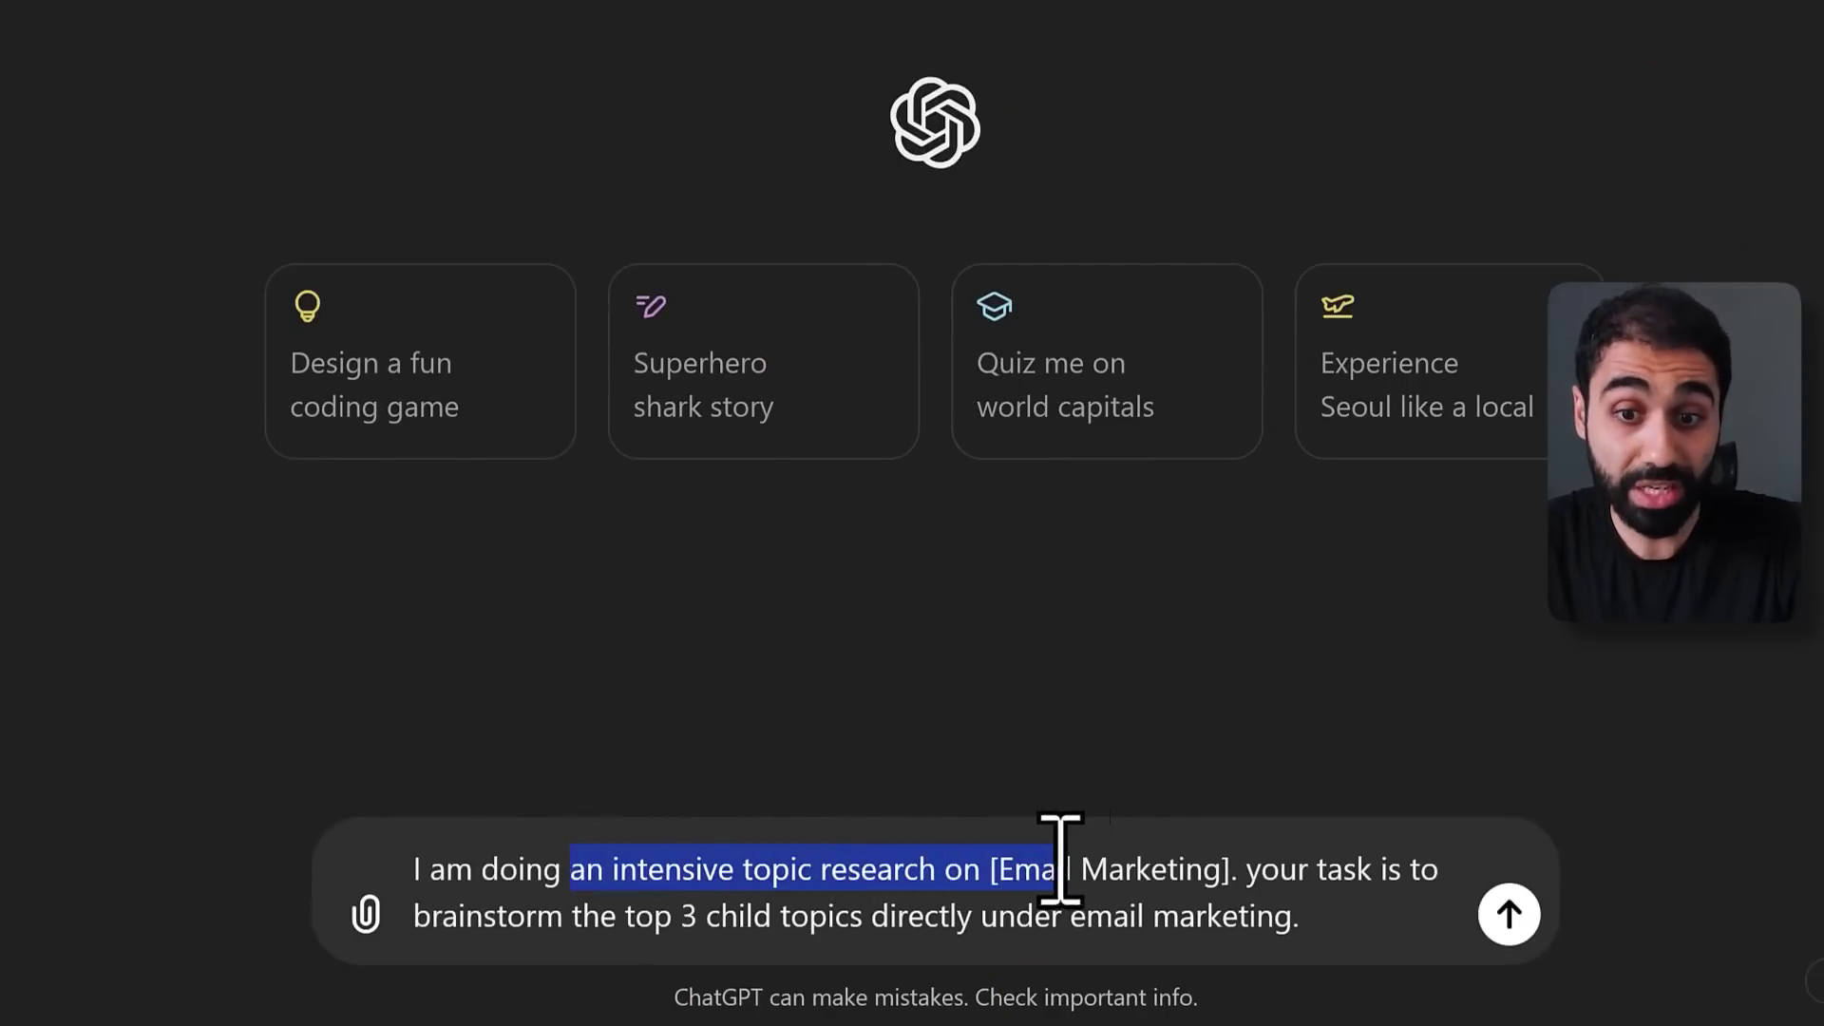
pyautogui.click(1333, 861)
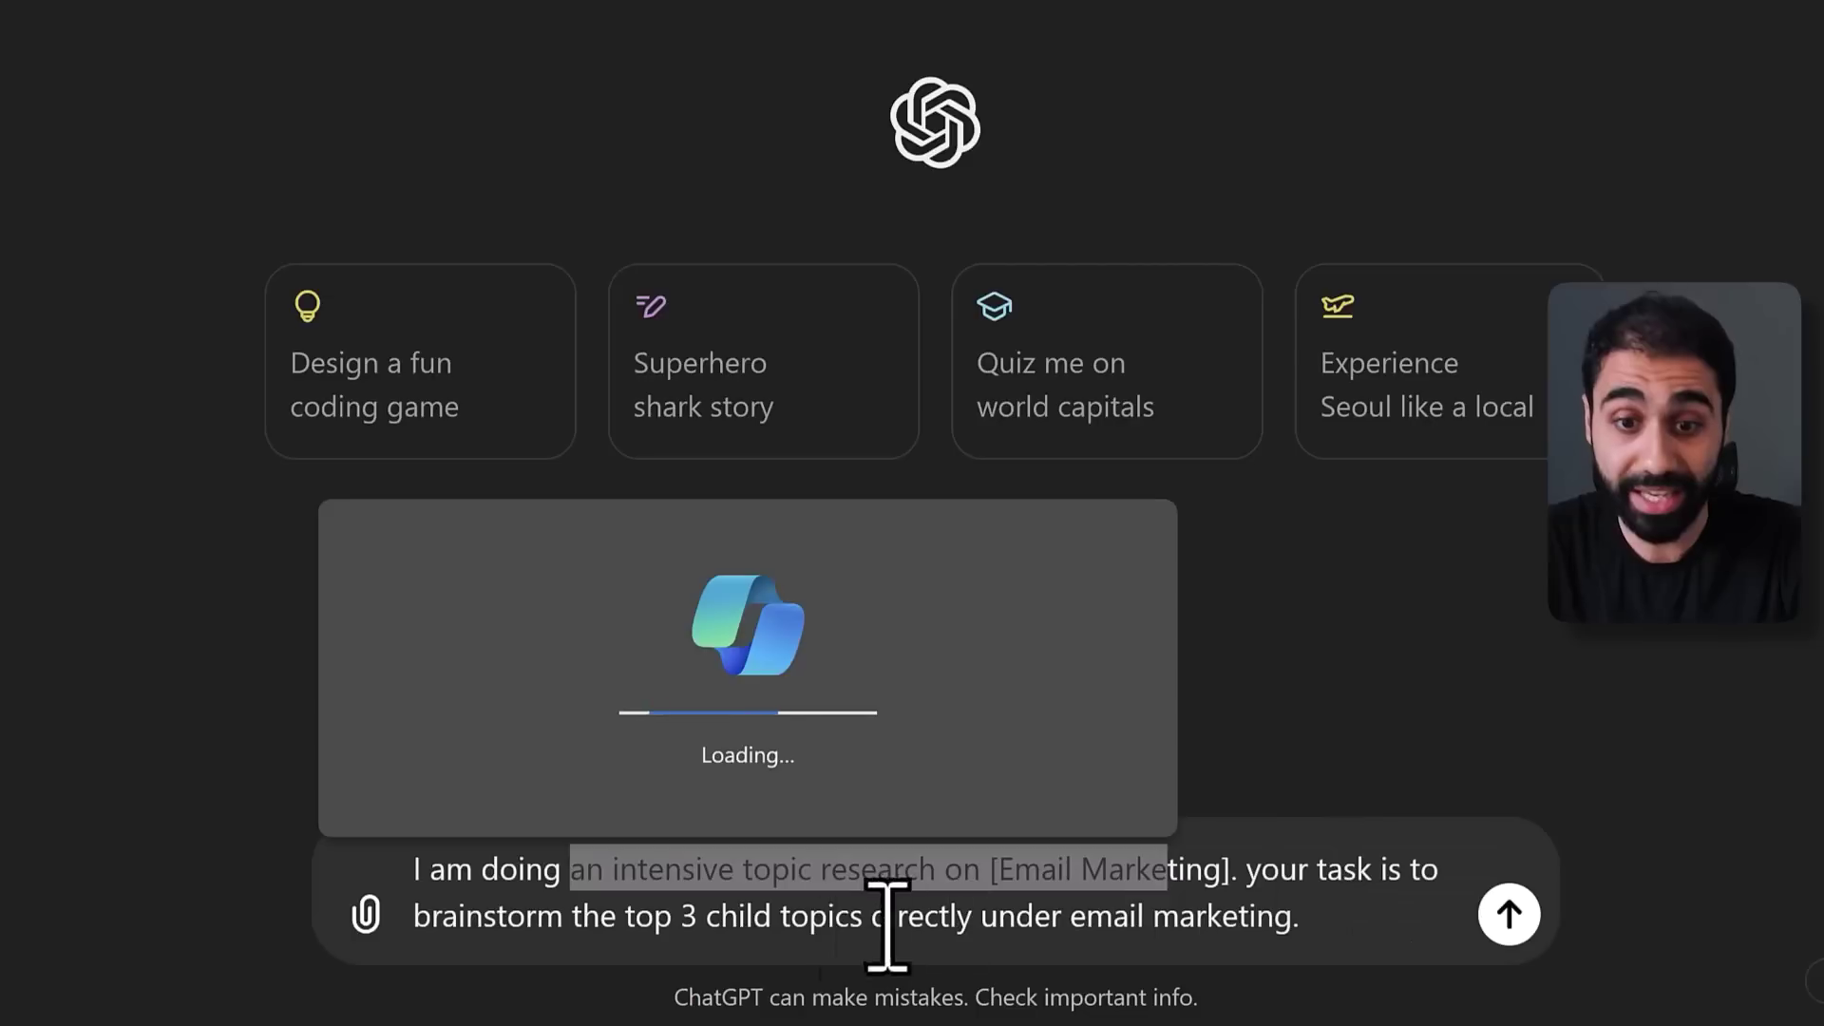
pyautogui.click(736, 936)
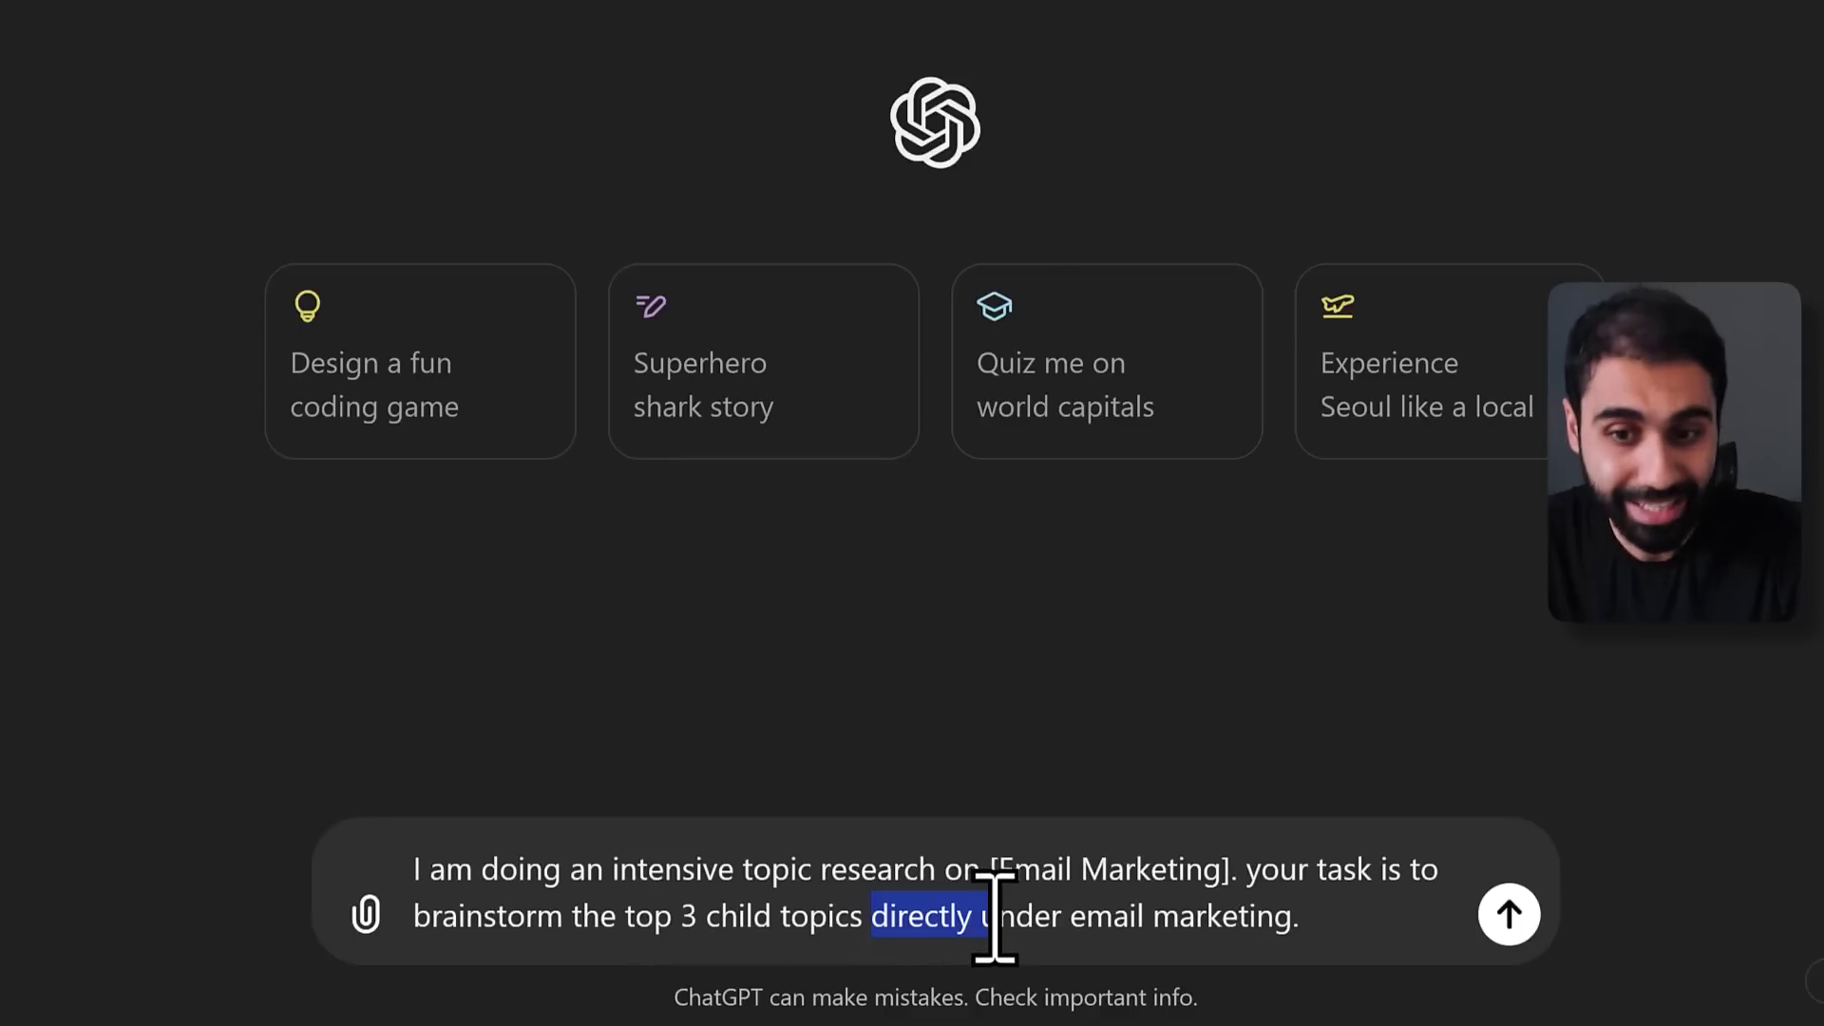
pyautogui.press('Return')
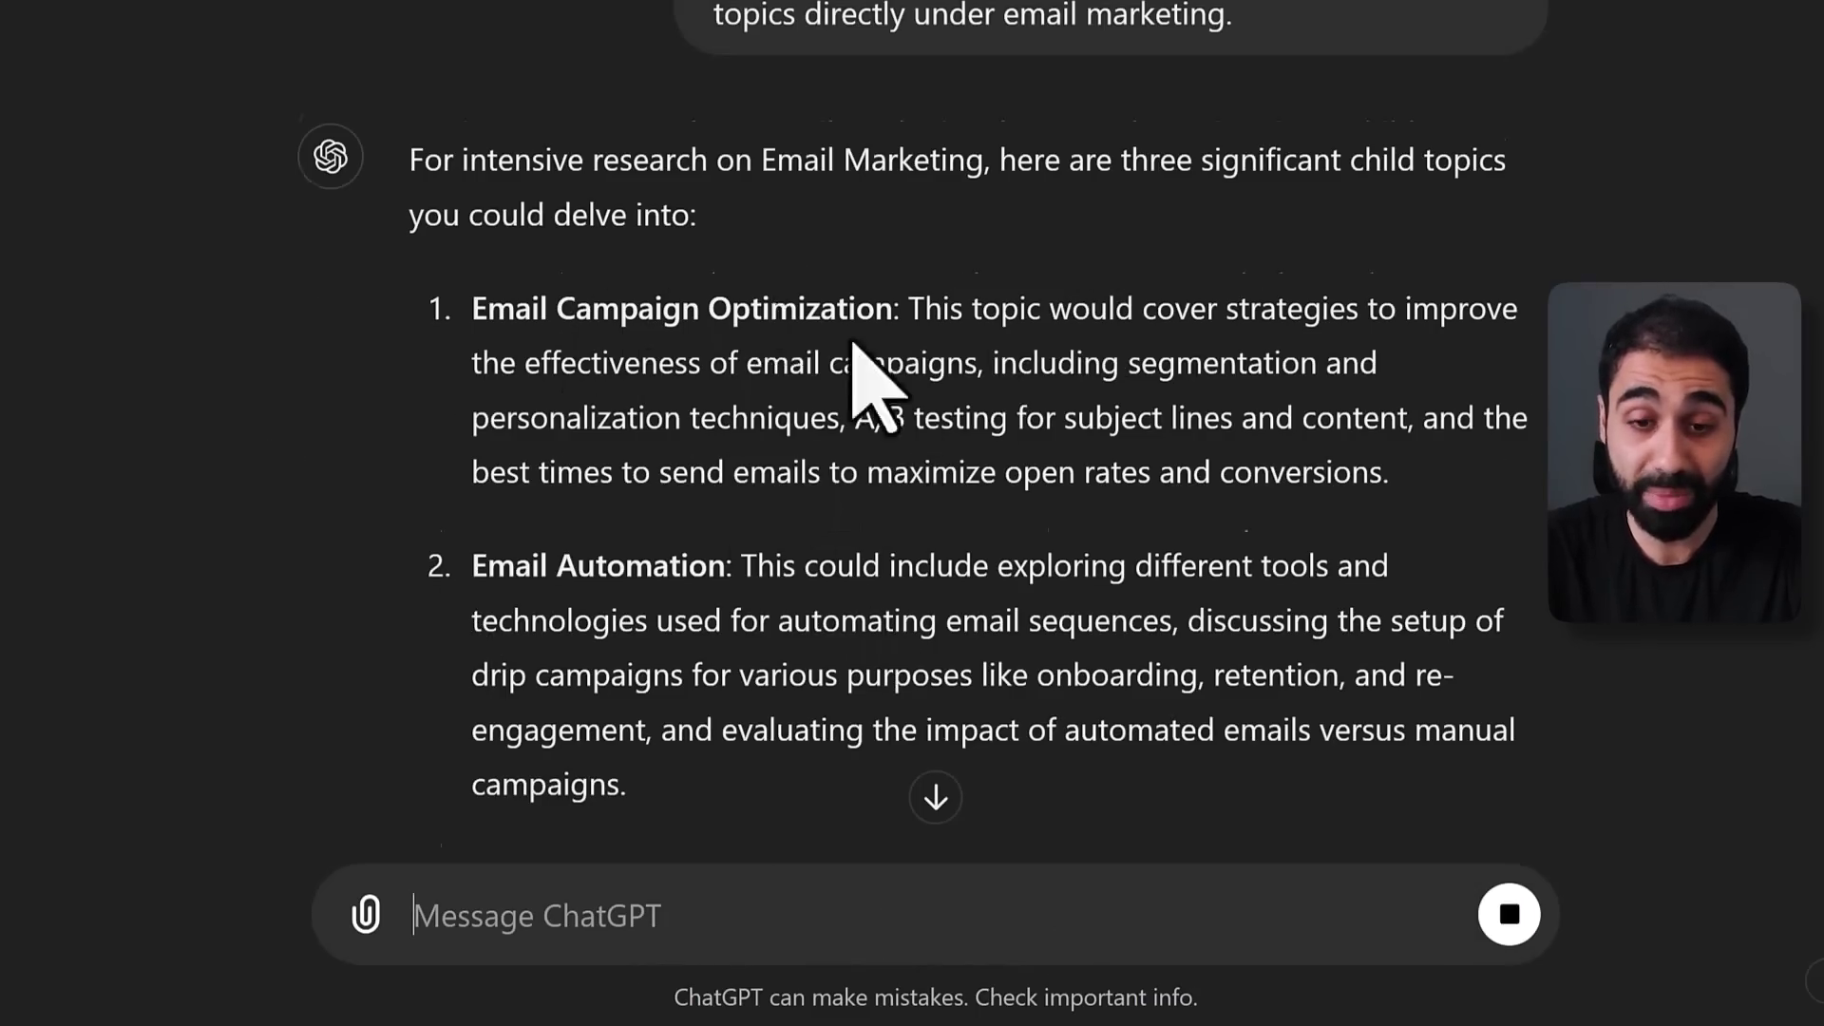
pyautogui.scroll(-5, 874, 390)
pyautogui.scroll(3, 924, 489)
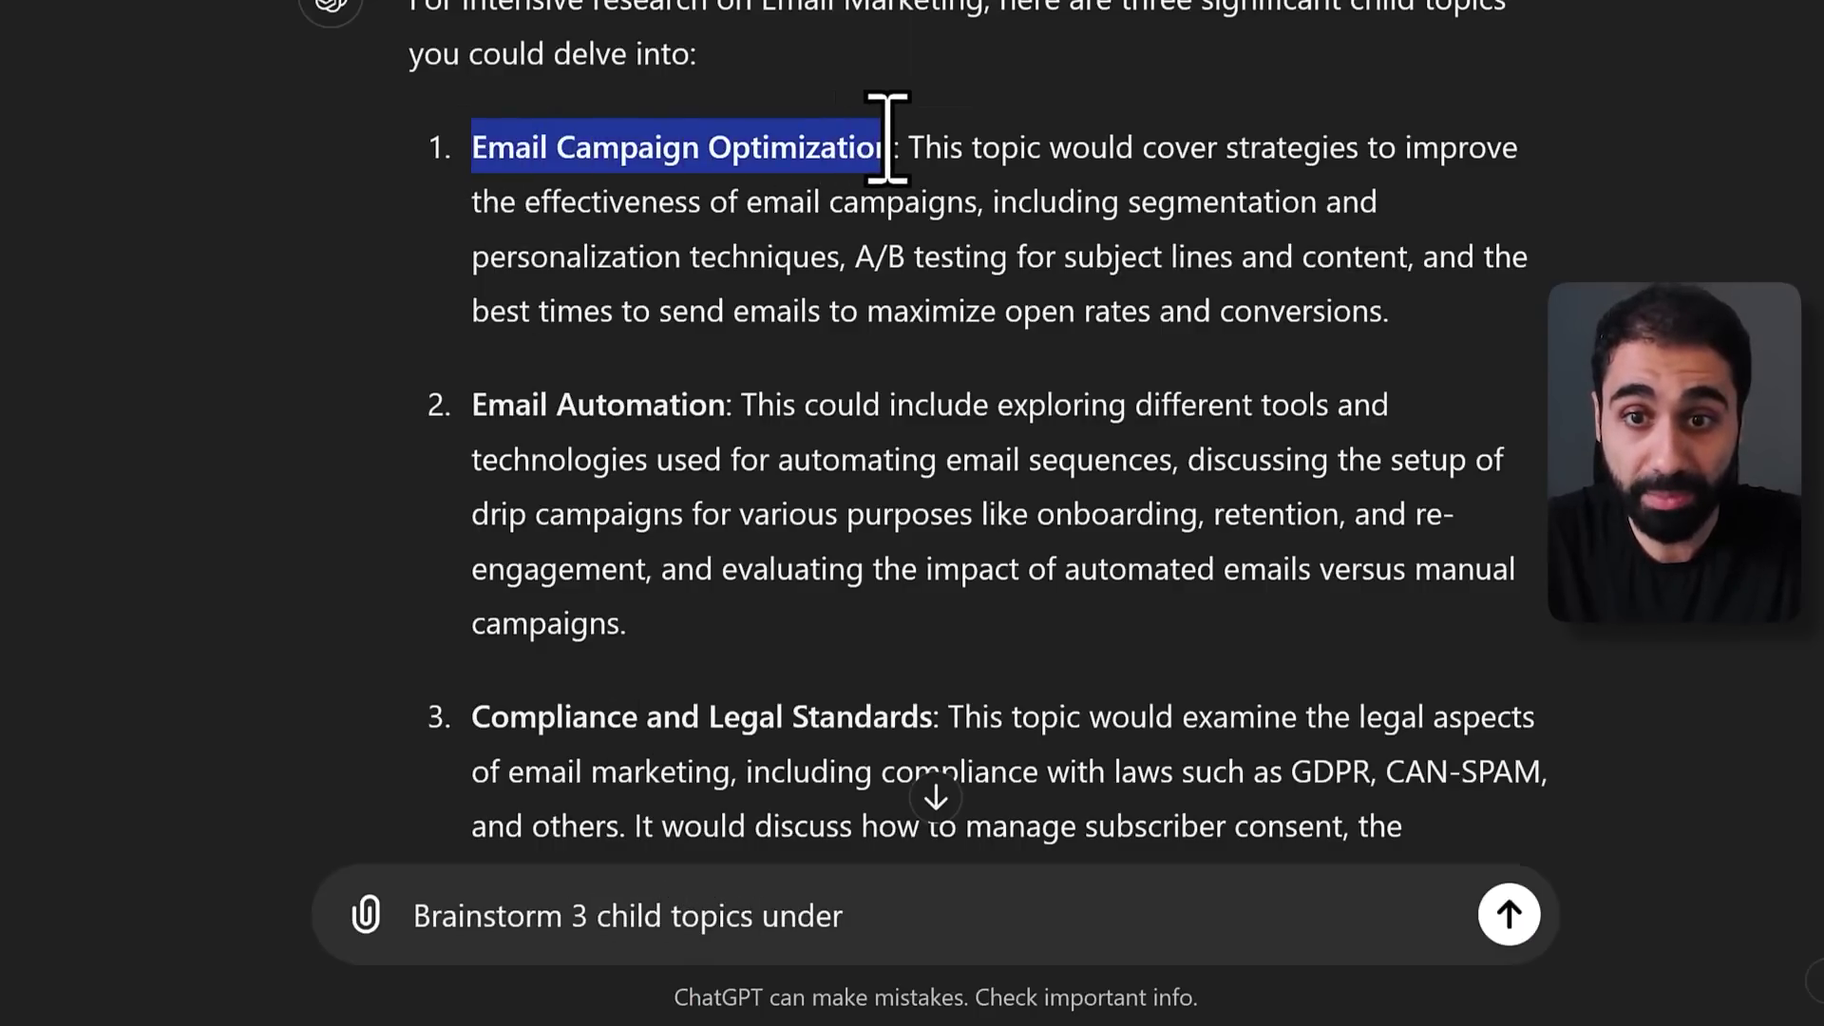
# Step: Ask ChatGPT to brainstorm 3 child topics under 'Email Campaign Optimization'
pyautogui.click(1001, 920)
pyautogui.write('Email Campaign Optimization')
pyautogui.press('Return')
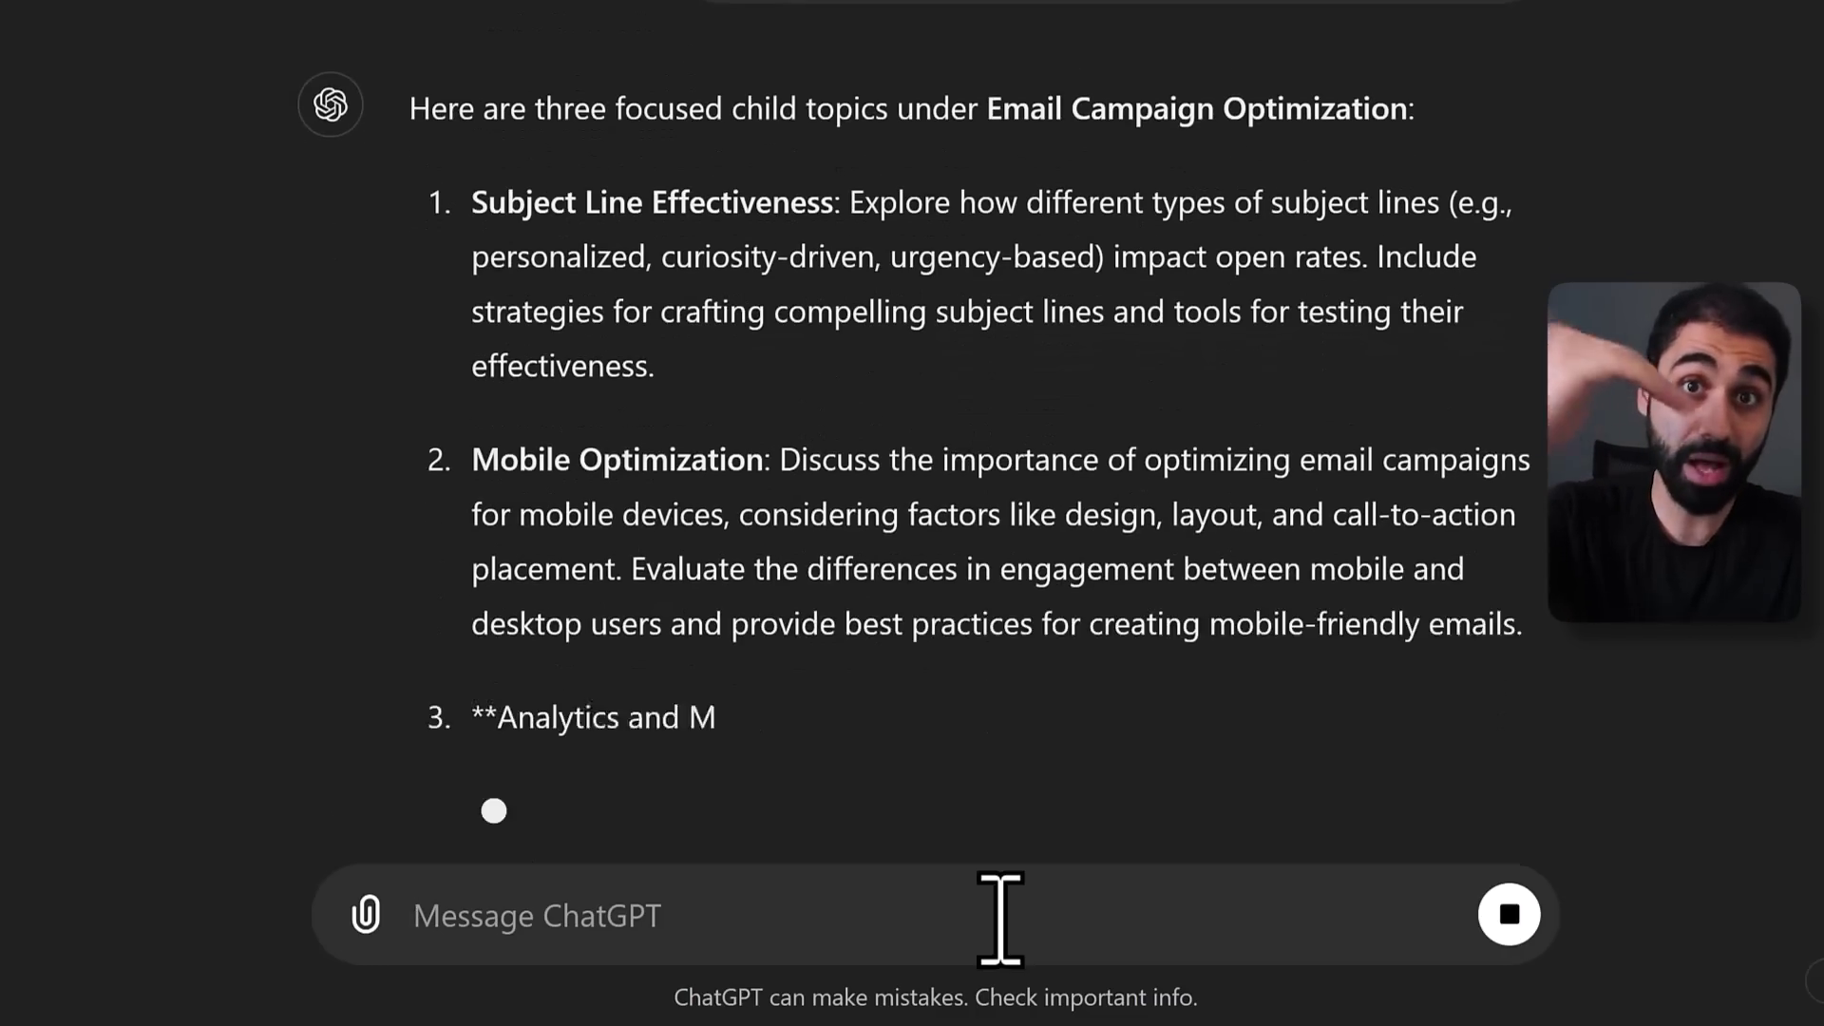
# Step: Send a follow-up asking for child topics of 'Subject Line Effectiveness'
pyautogui.scroll(2, 1025, 665)
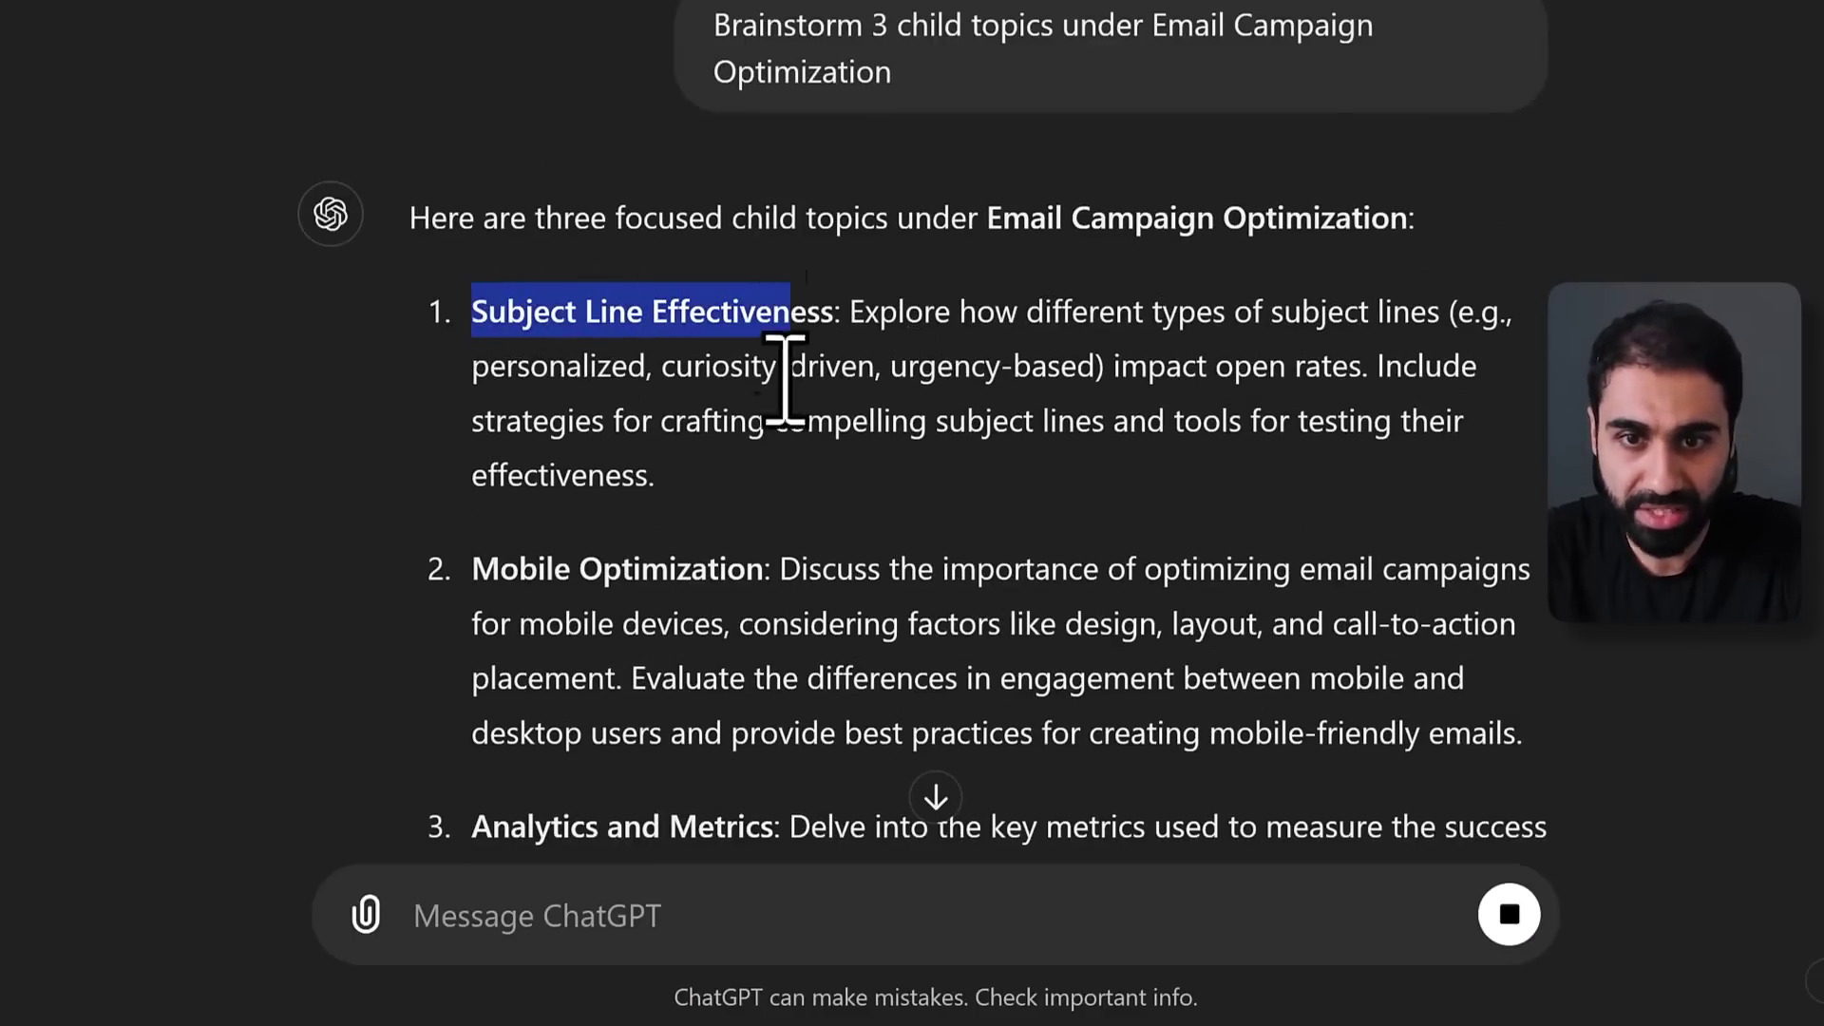
pyautogui.click(702, 929)
pyautogui.write('lets generate child topics for Subject Line Effectiveness')
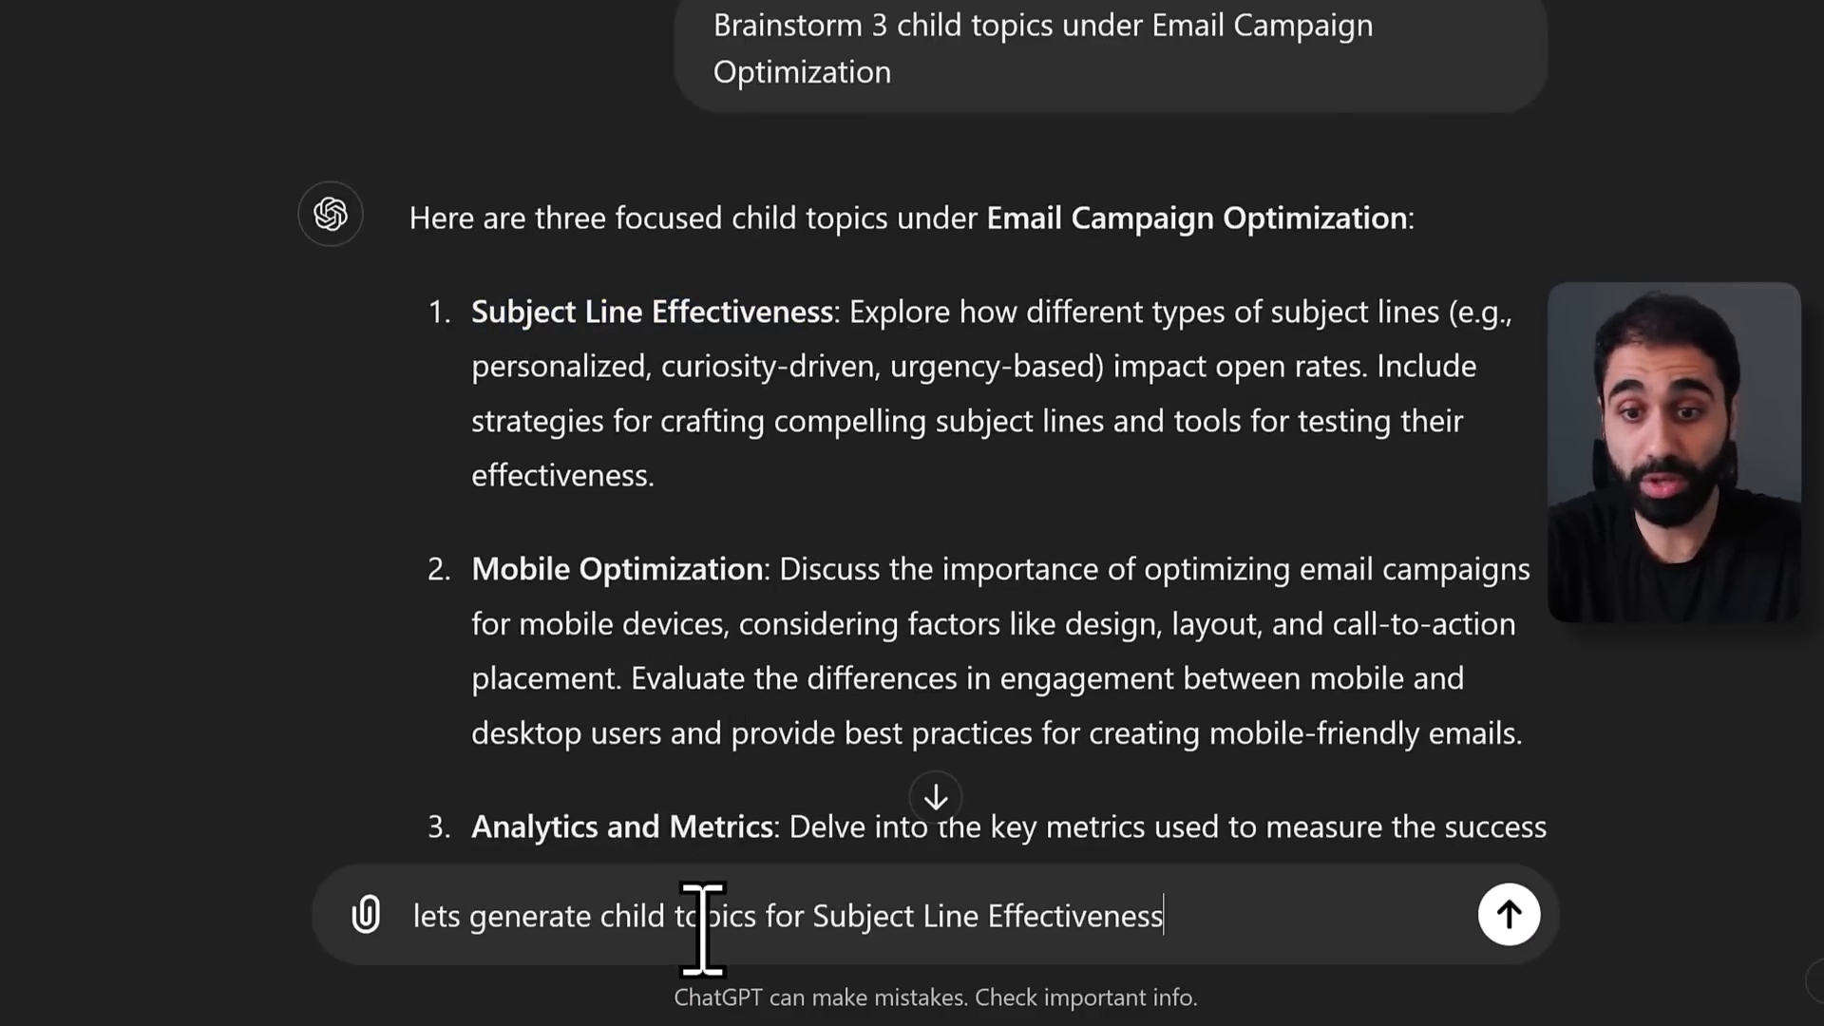
pyautogui.press('Return')
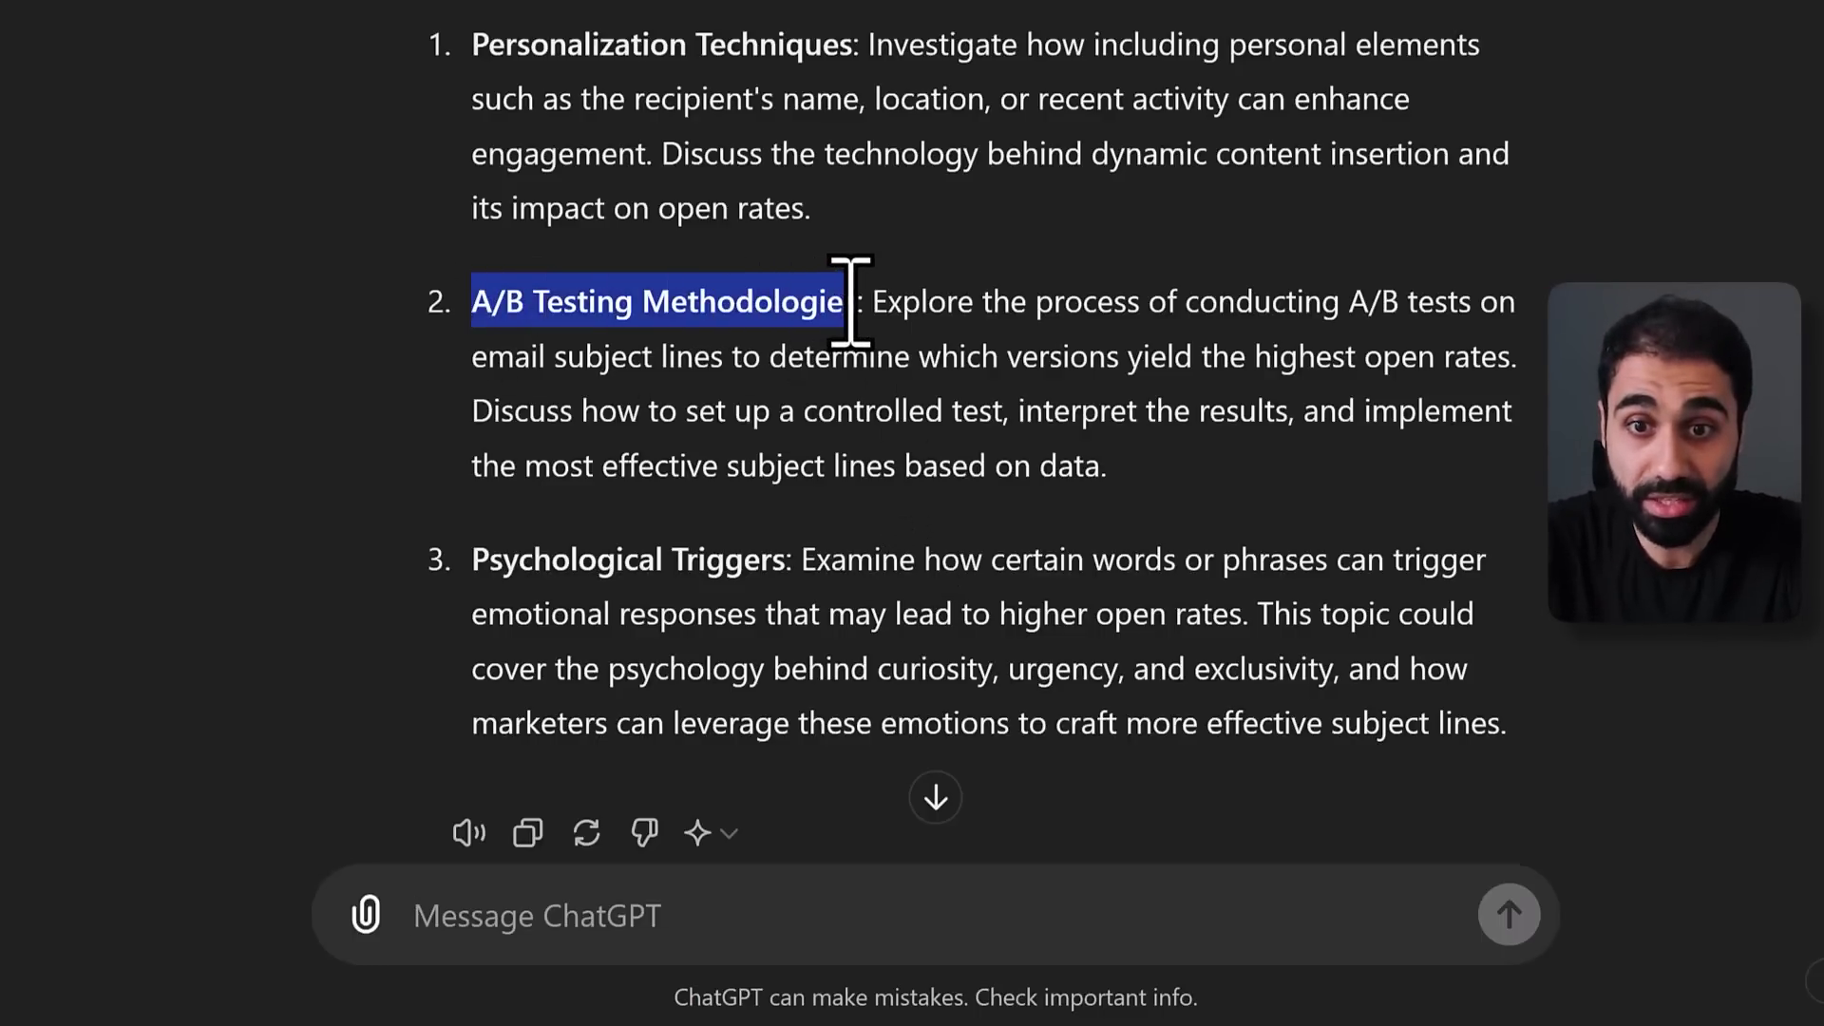
# Step: Select 'A/B Testing Methodologies' and send a request for its child topics
pyautogui.moveTo(850, 301); pyautogui.dragTo(858, 302)
pyautogui.click(715, 908)
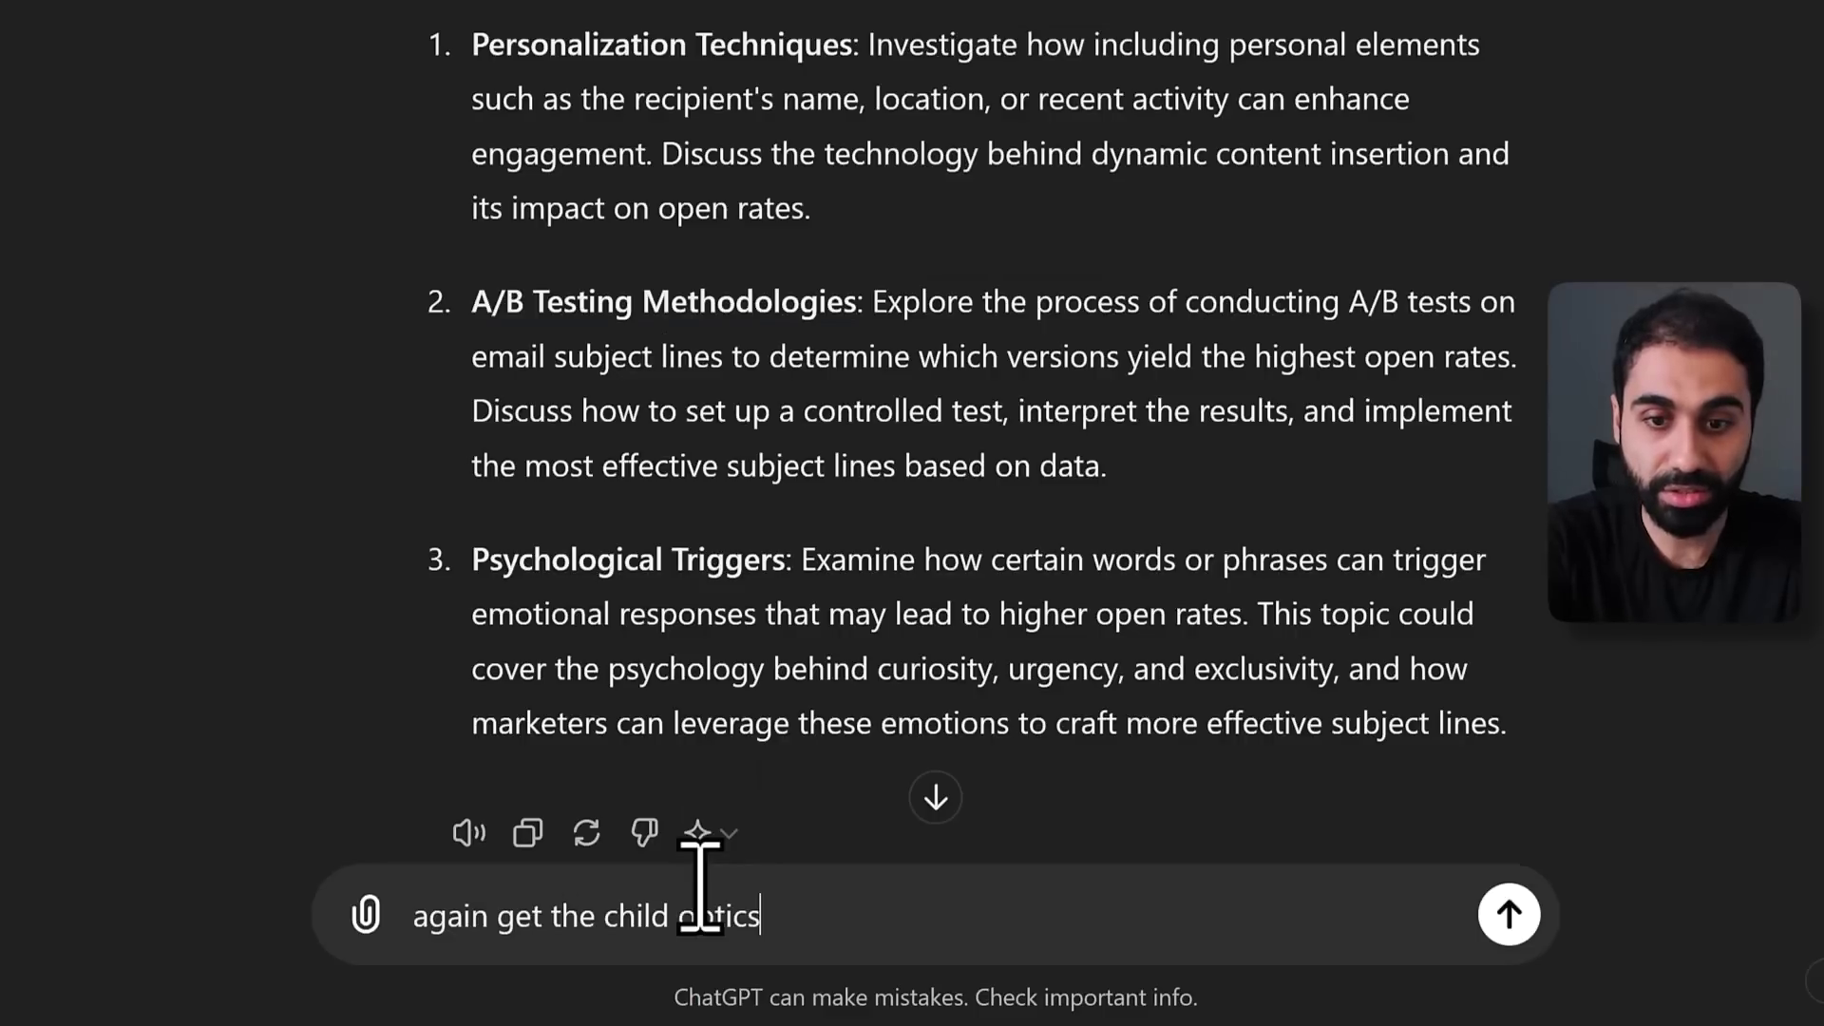
pyautogui.press('Return')
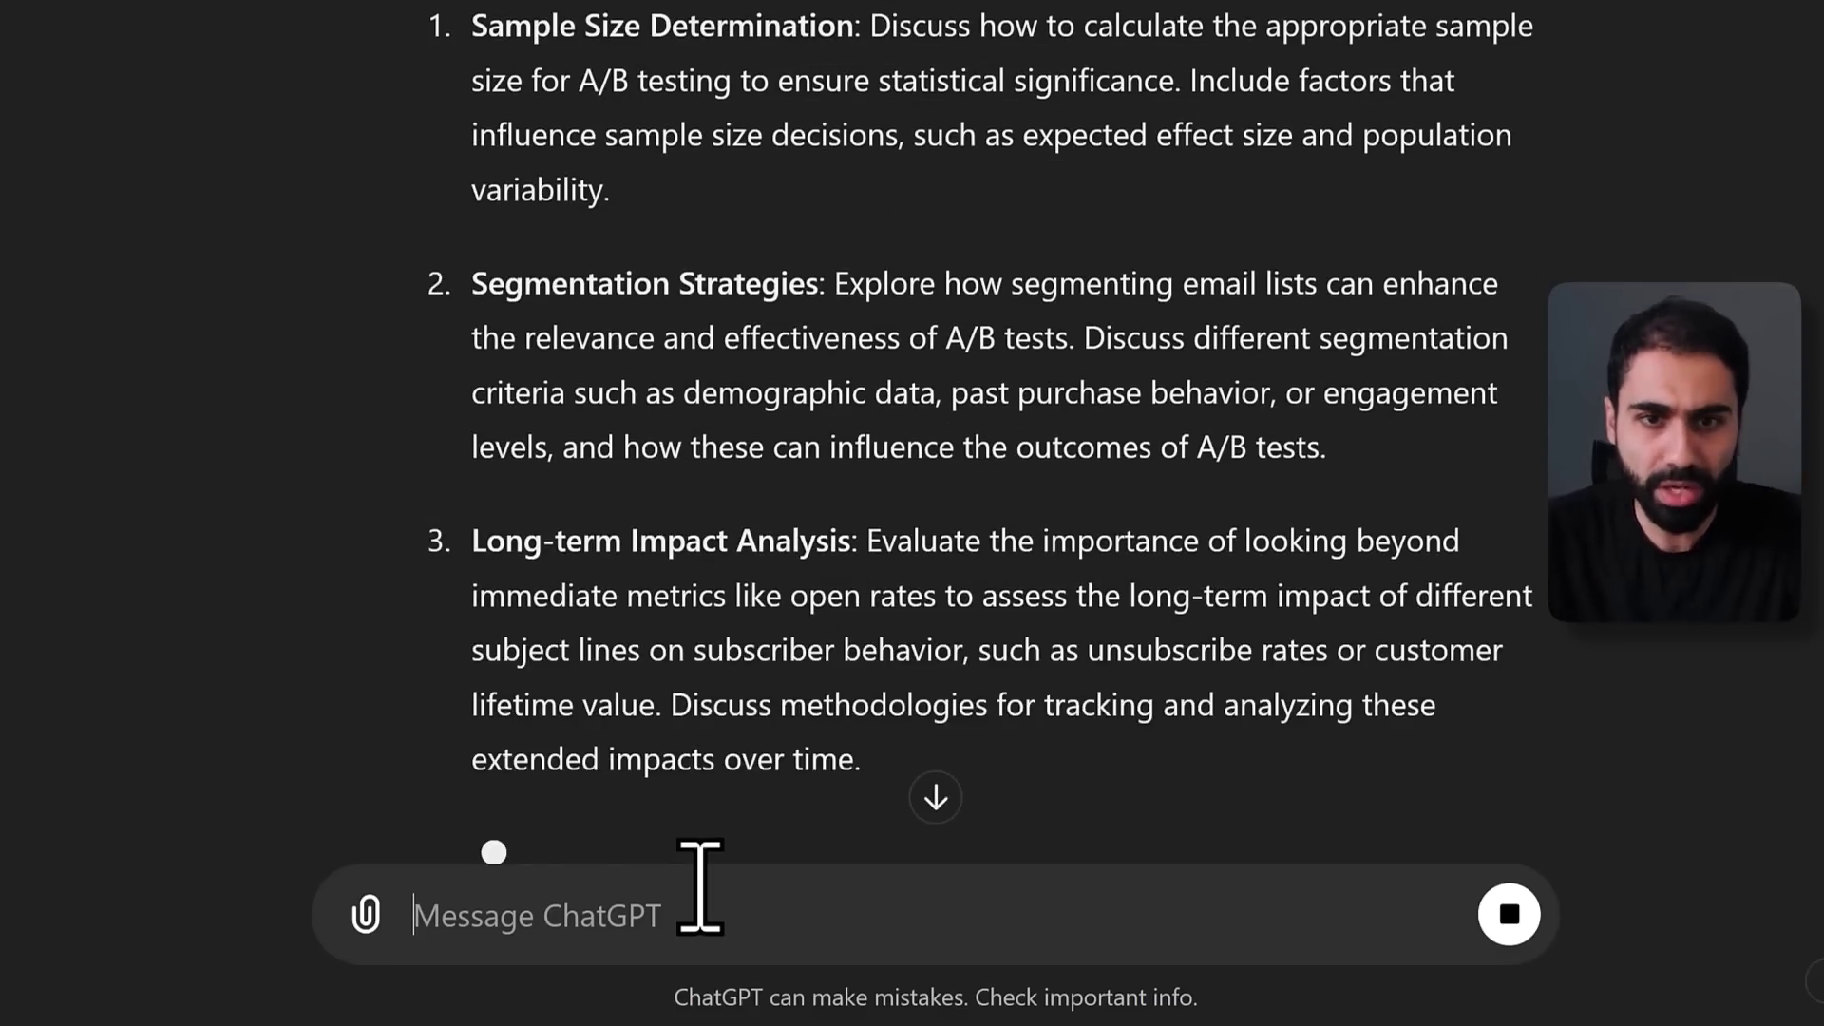
pyautogui.scroll(-2, 817, 542)
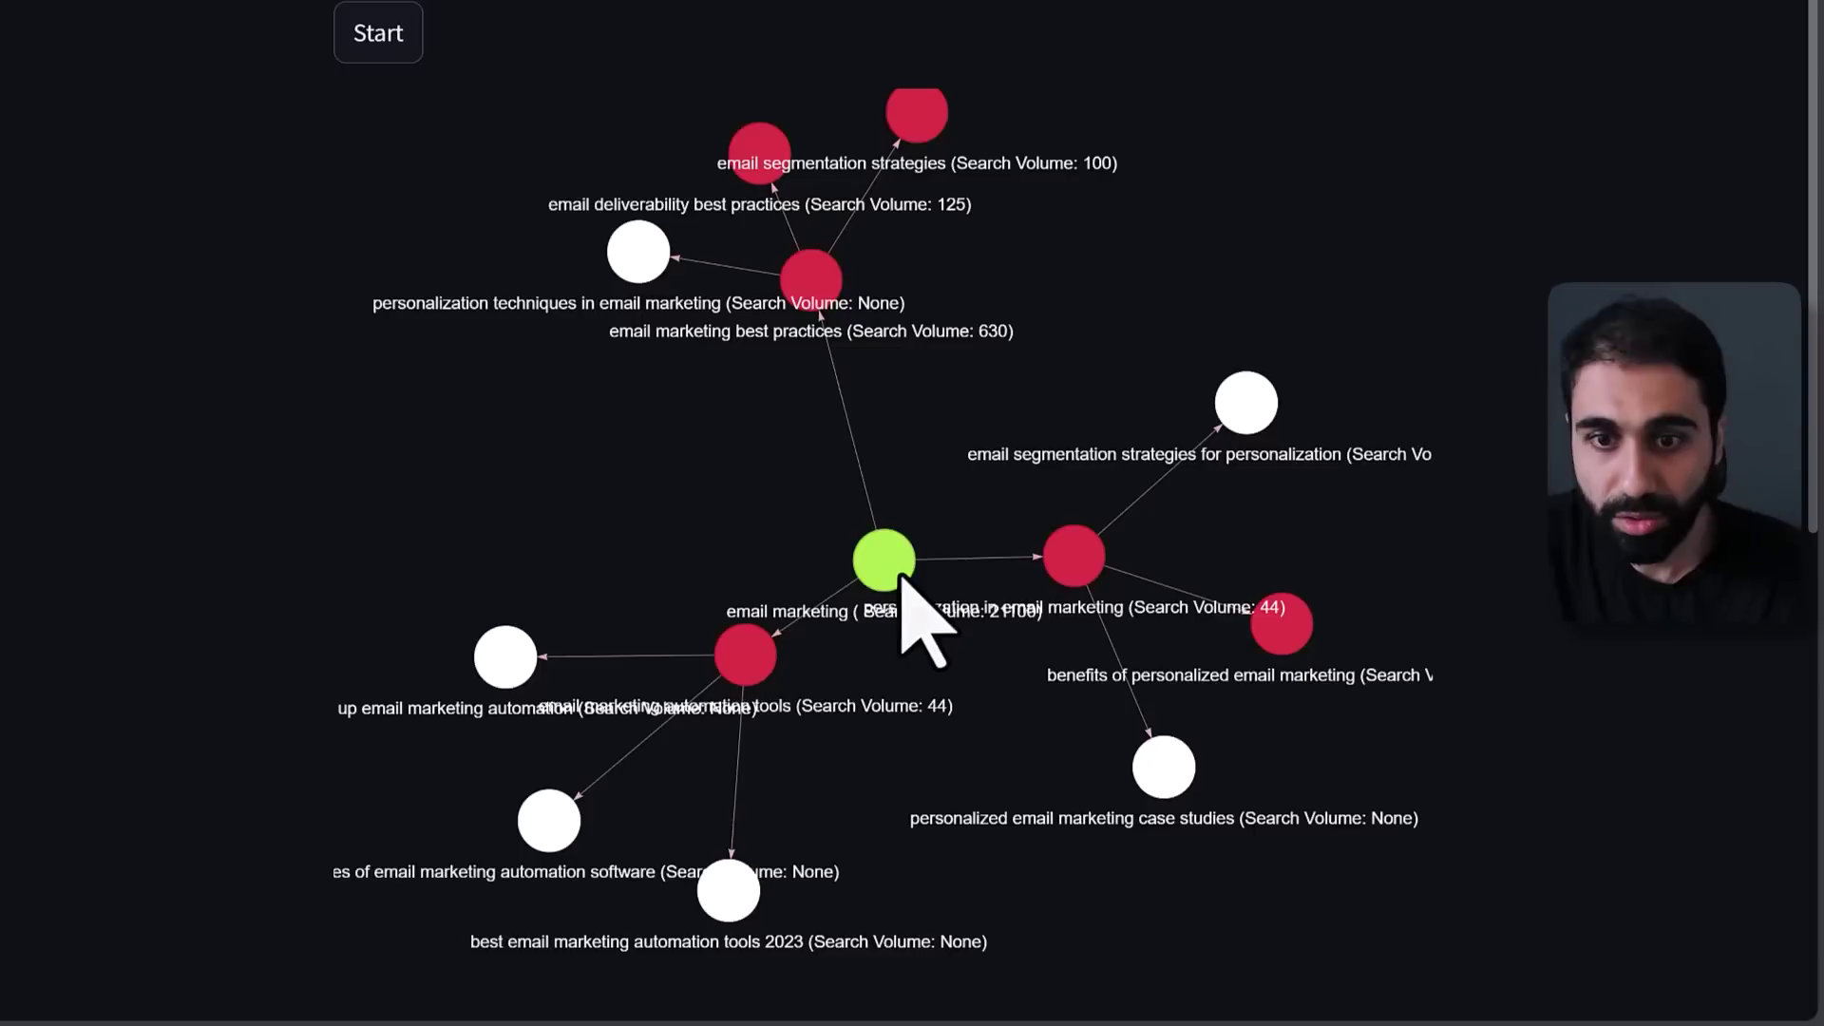
# Step: Reposition the email marketing node and the automation tools nodes (setup, software, 2023 tools)
pyautogui.moveTo(900, 573); pyautogui.dragTo(819, 496)
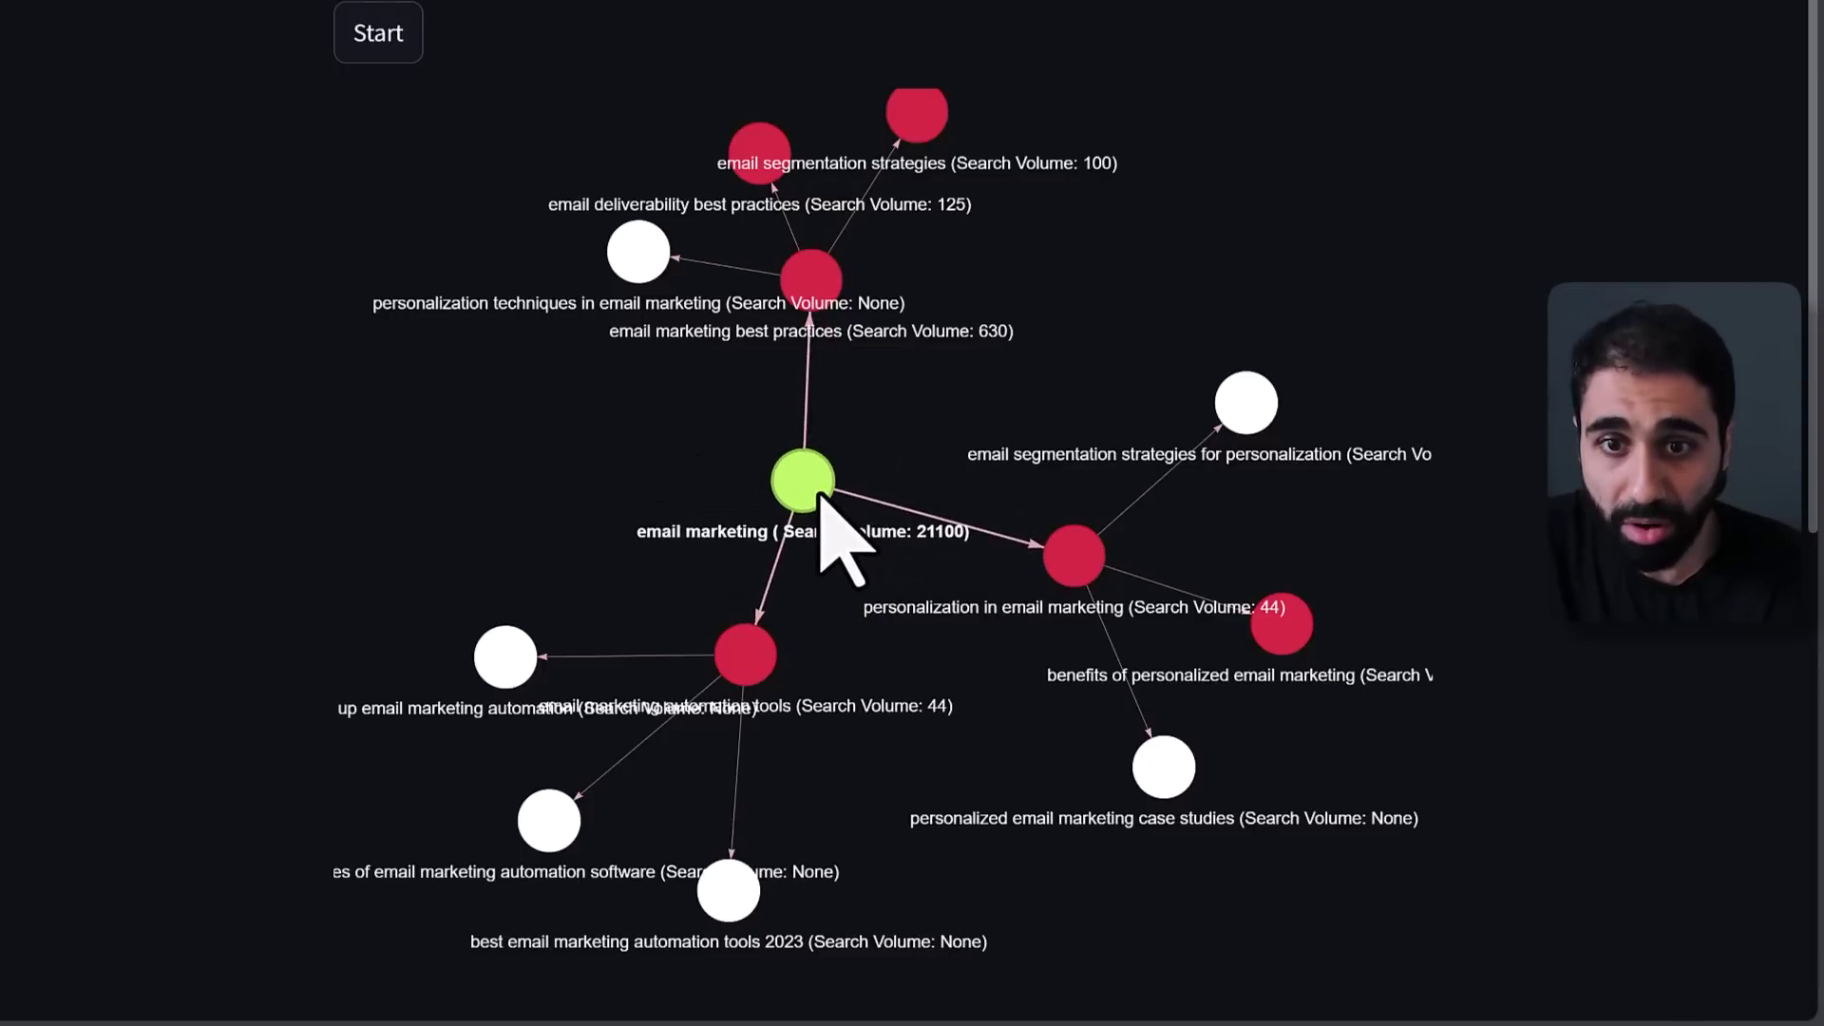
pyautogui.moveTo(827, 315); pyautogui.dragTo(845, 323)
pyautogui.moveTo(1071, 554); pyautogui.dragTo(1057, 521)
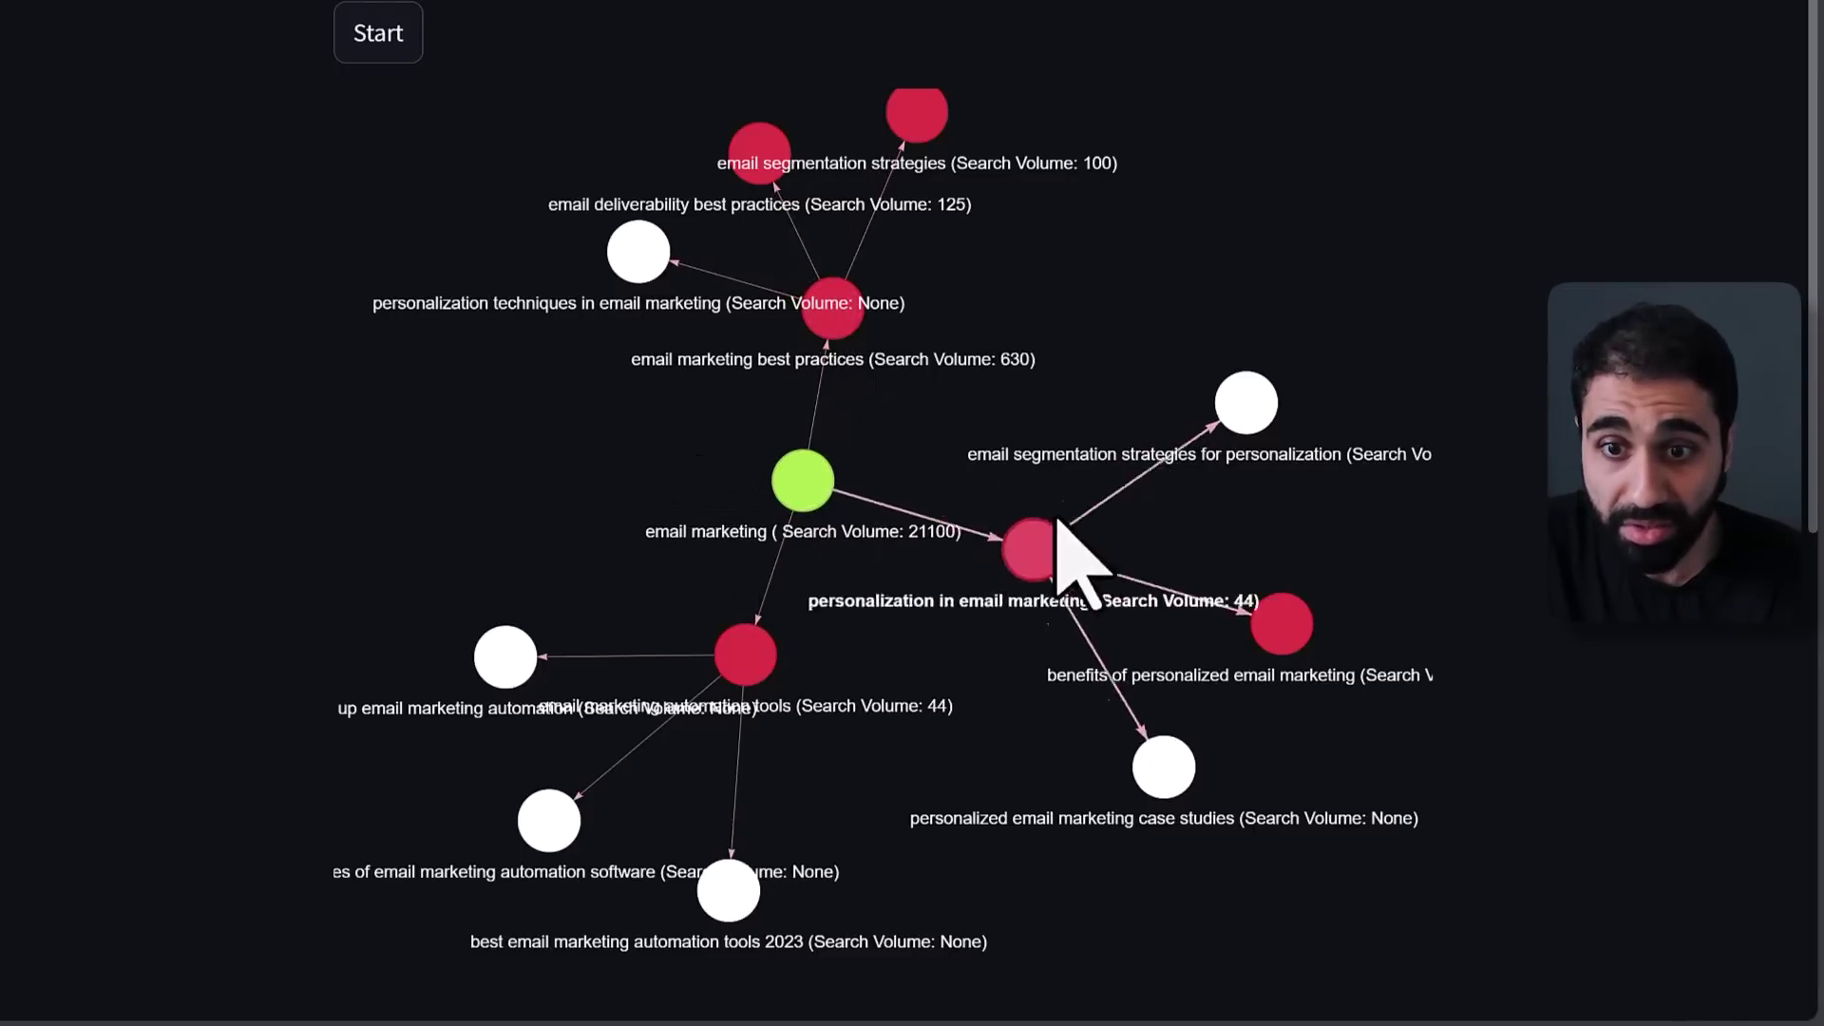
pyautogui.moveTo(755, 665); pyautogui.dragTo(729, 616)
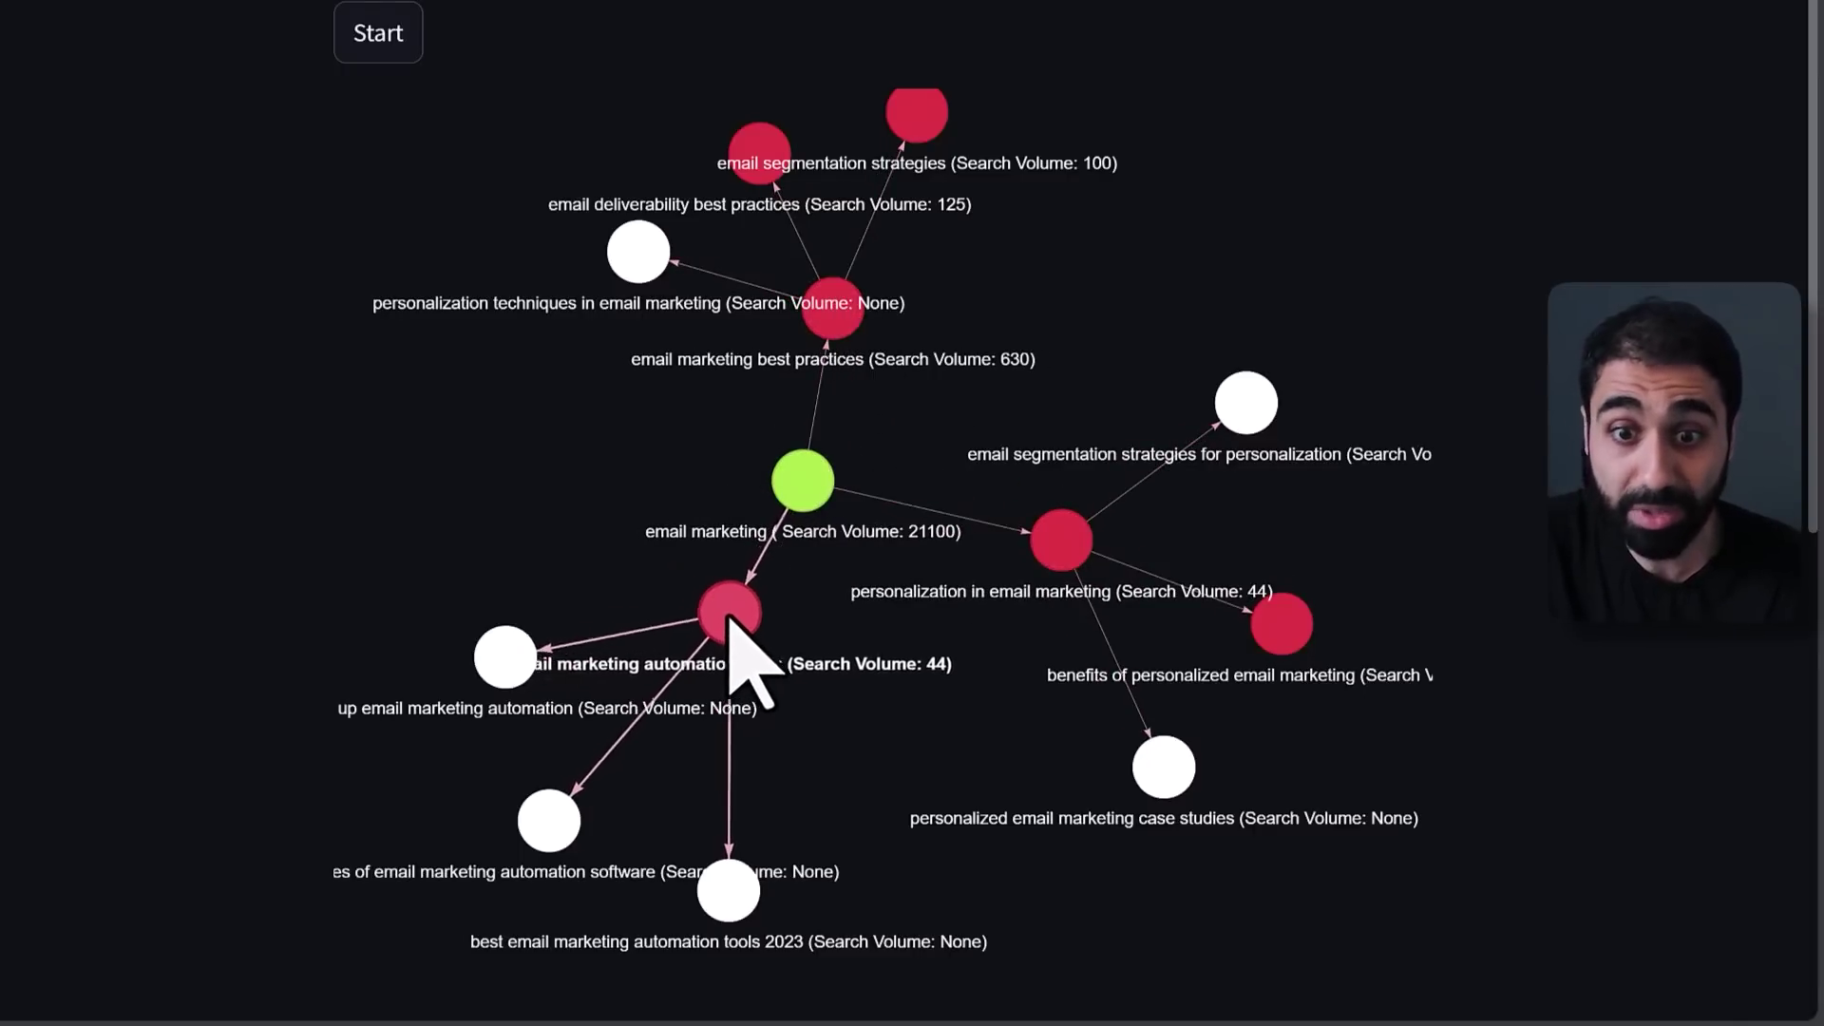
pyautogui.moveTo(505, 657); pyautogui.dragTo(454, 616)
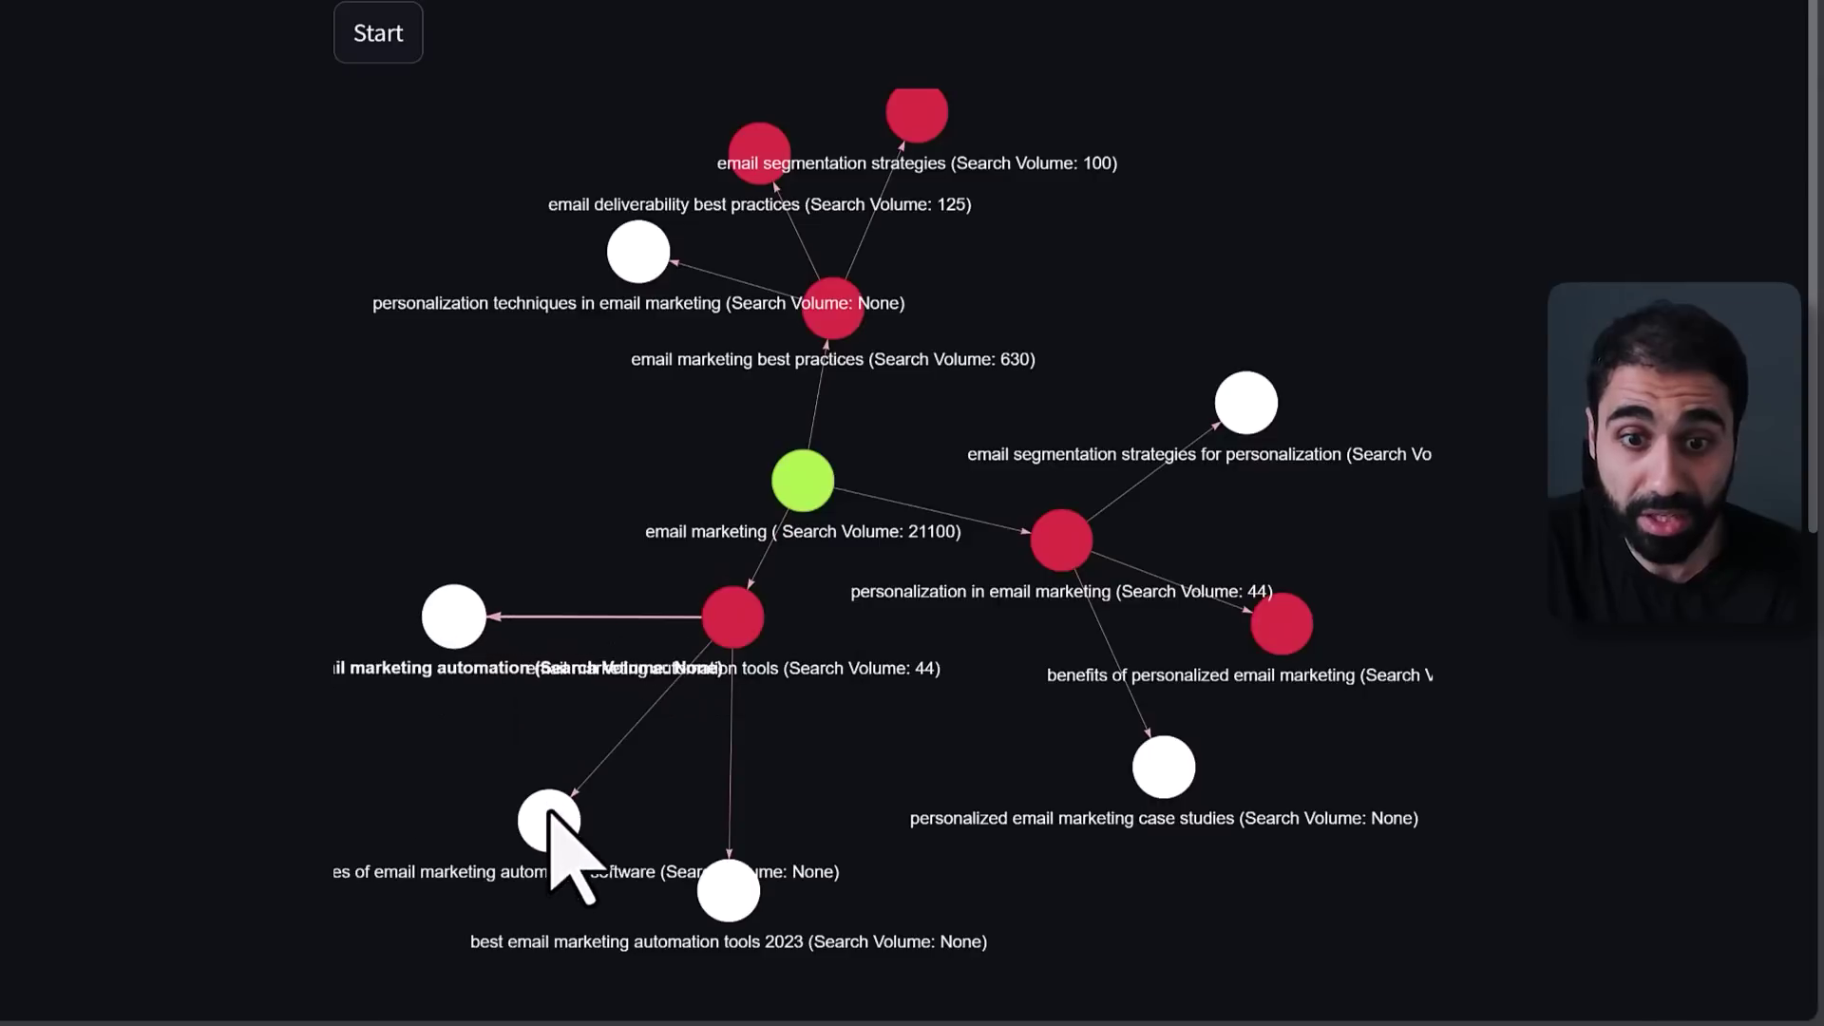
pyautogui.moveTo(549, 815); pyautogui.dragTo(532, 796)
pyautogui.moveTo(700, 903); pyautogui.dragTo(694, 877)
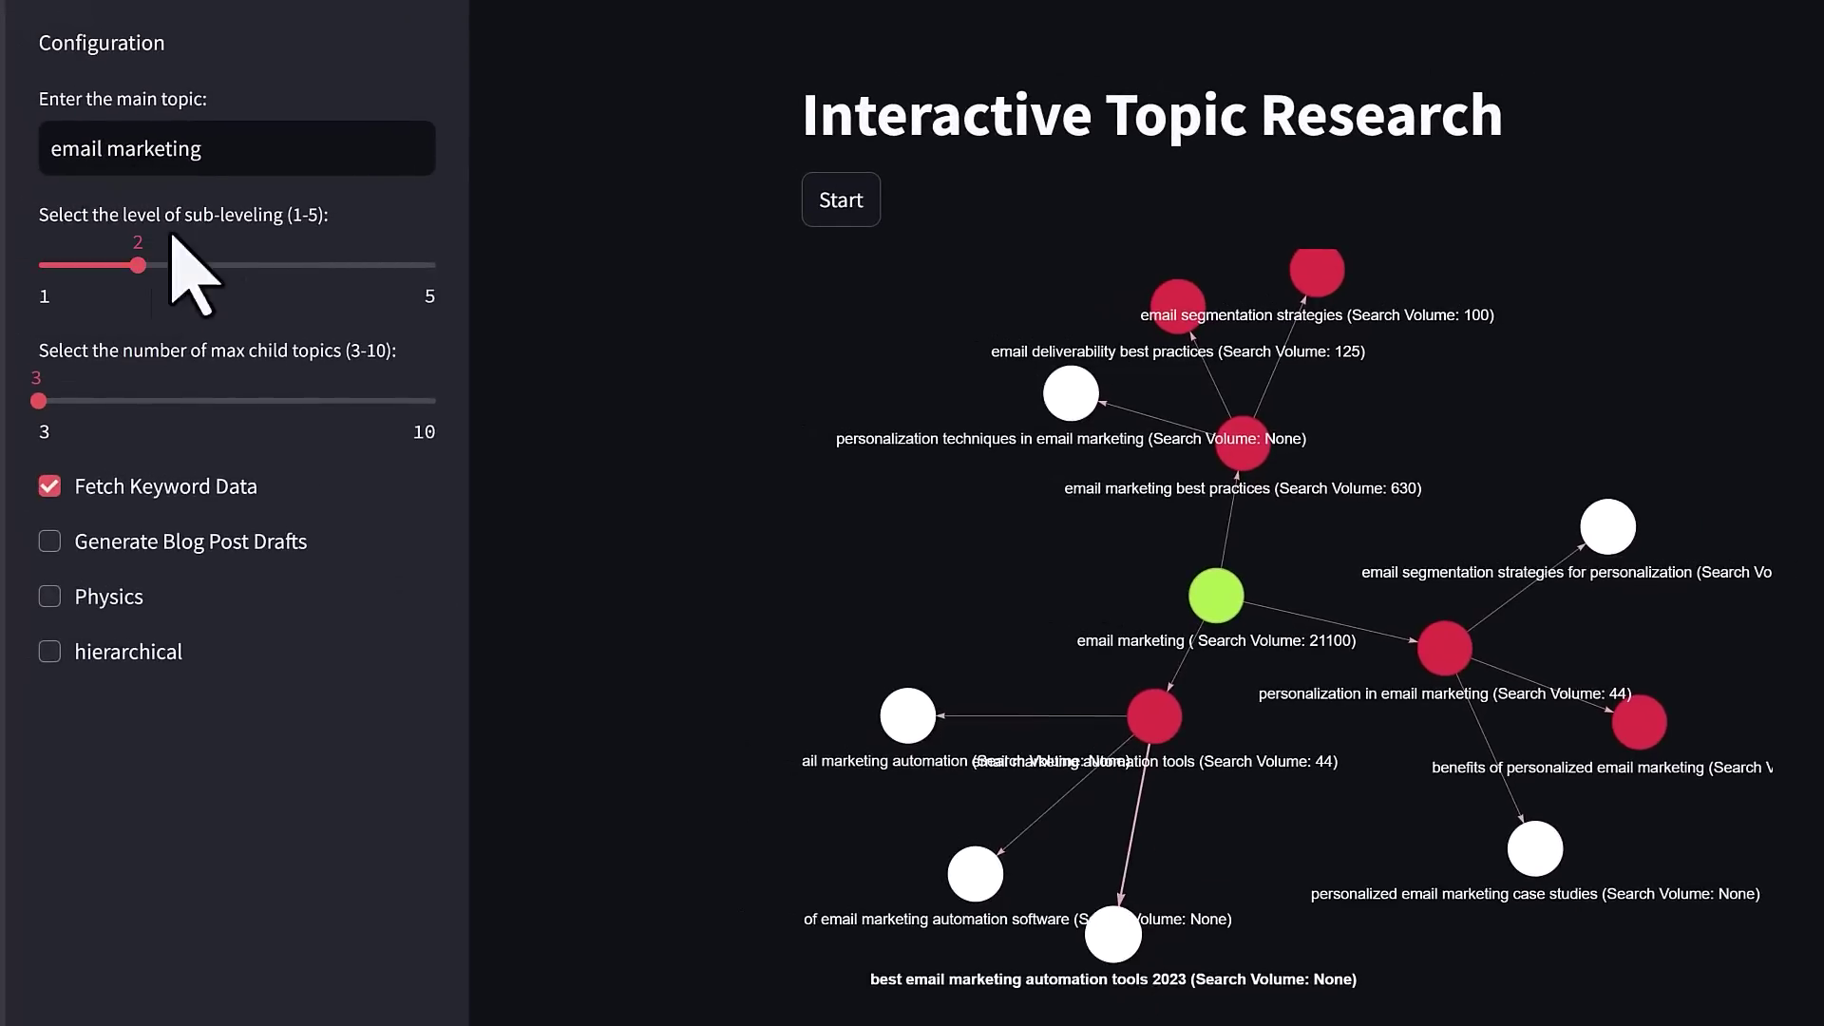
# Step: Raise sub-leveling from 2 to 3 and regenerate the topic graph
pyautogui.click(138, 265)
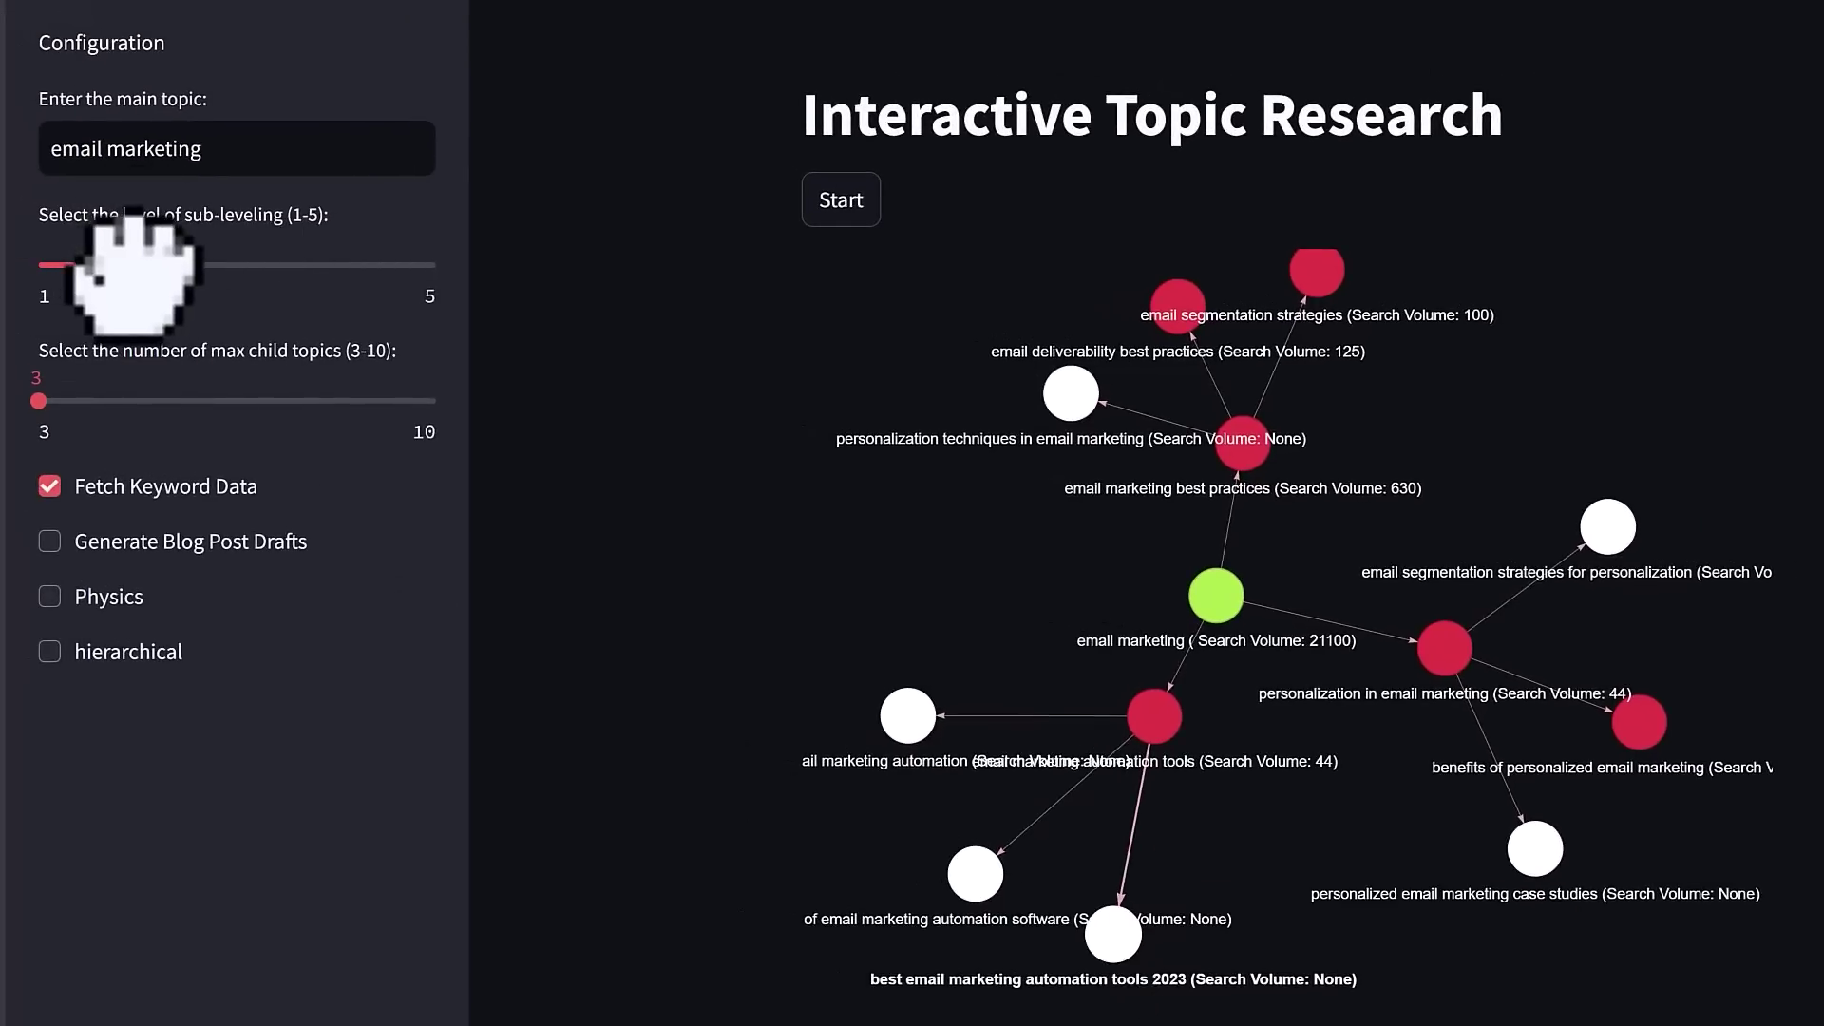
pyautogui.moveTo(137, 265); pyautogui.dragTo(238, 266)
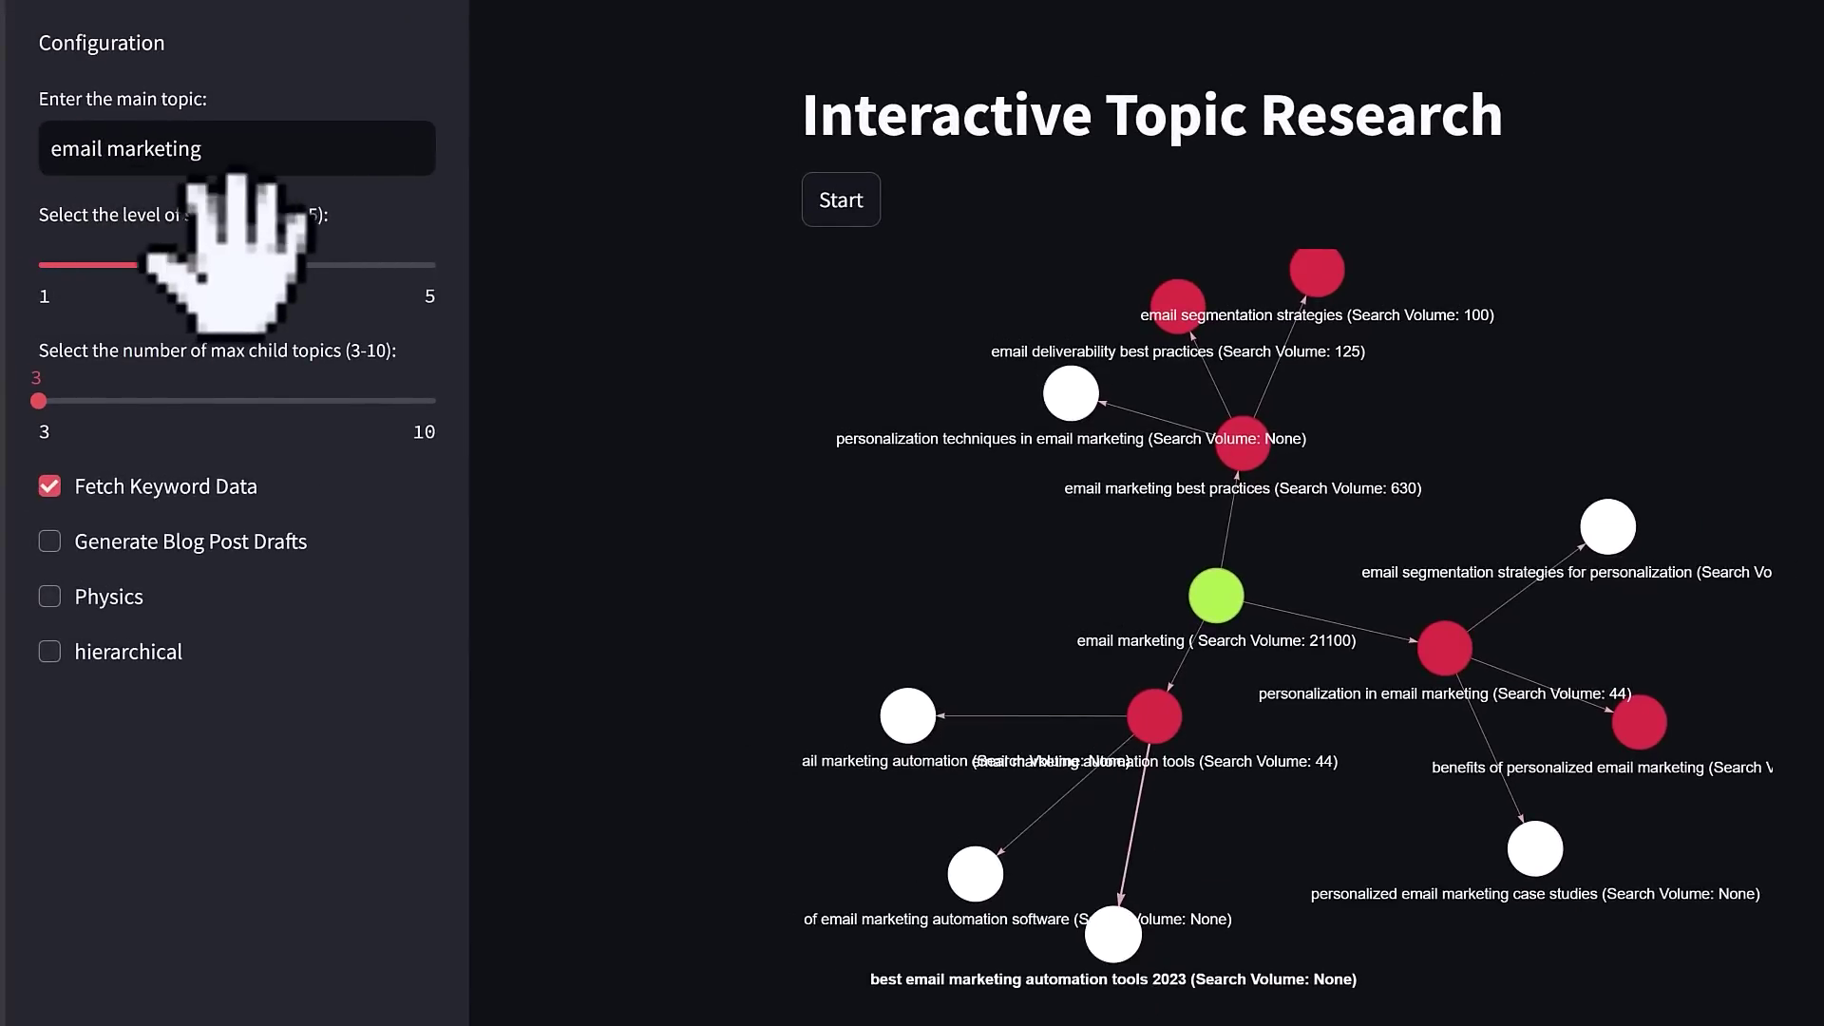
pyautogui.click(858, 201)
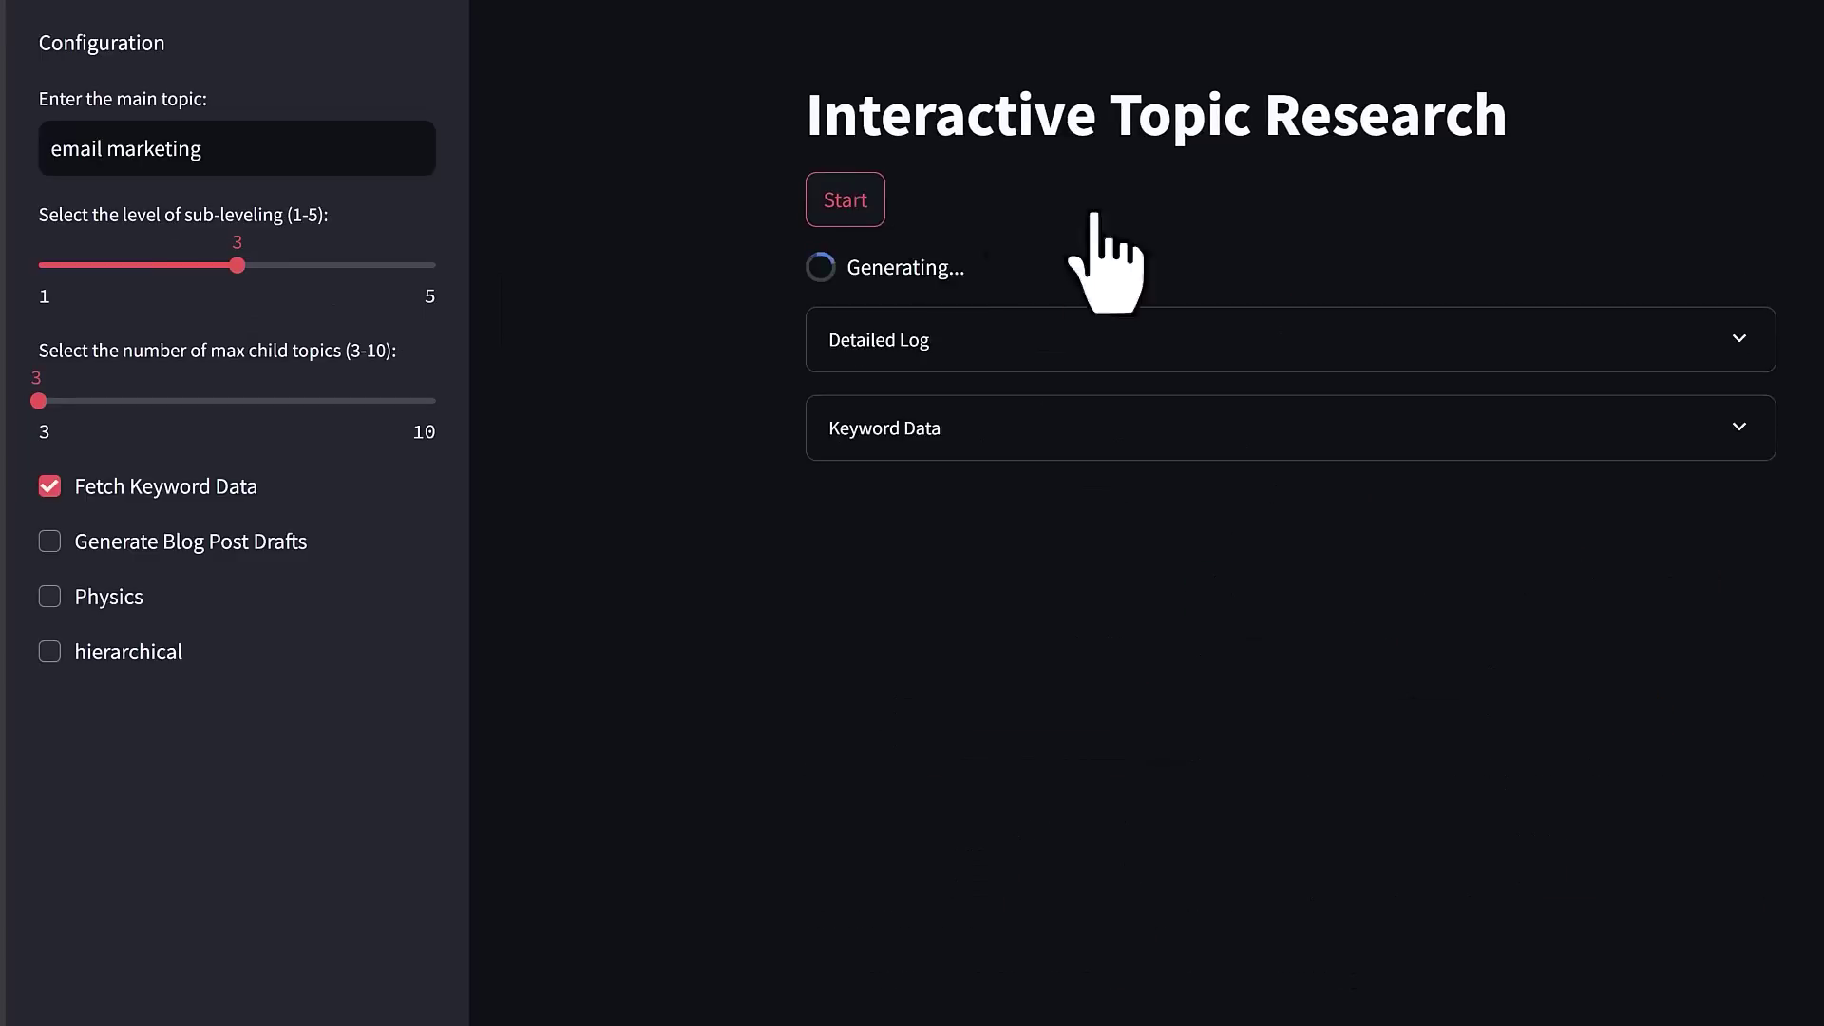
# Step: Spread out the new graph, moving the automation tools and step-by-step guide nodes
pyautogui.scroll(5, 1377, 798)
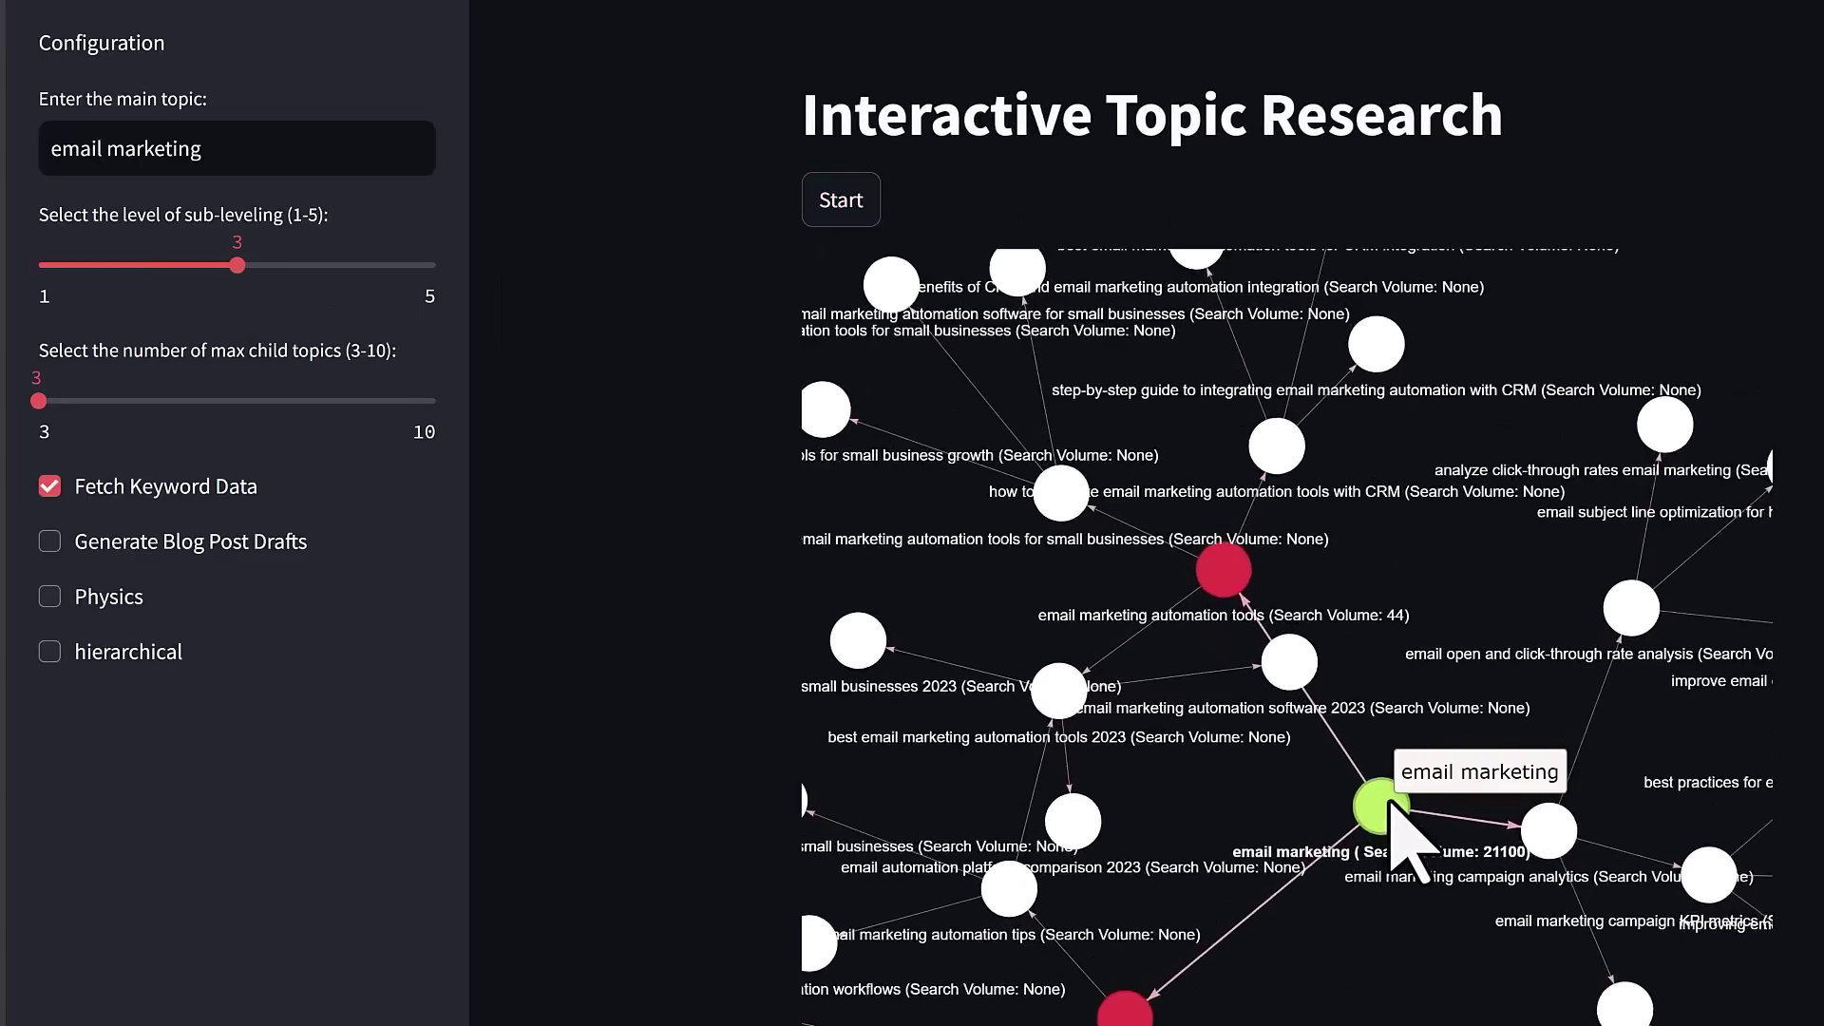
pyautogui.moveTo(1178, 527); pyautogui.dragTo(1354, 530)
pyautogui.scroll(1, 1187, 454)
pyautogui.scroll(-4, 1202, 484)
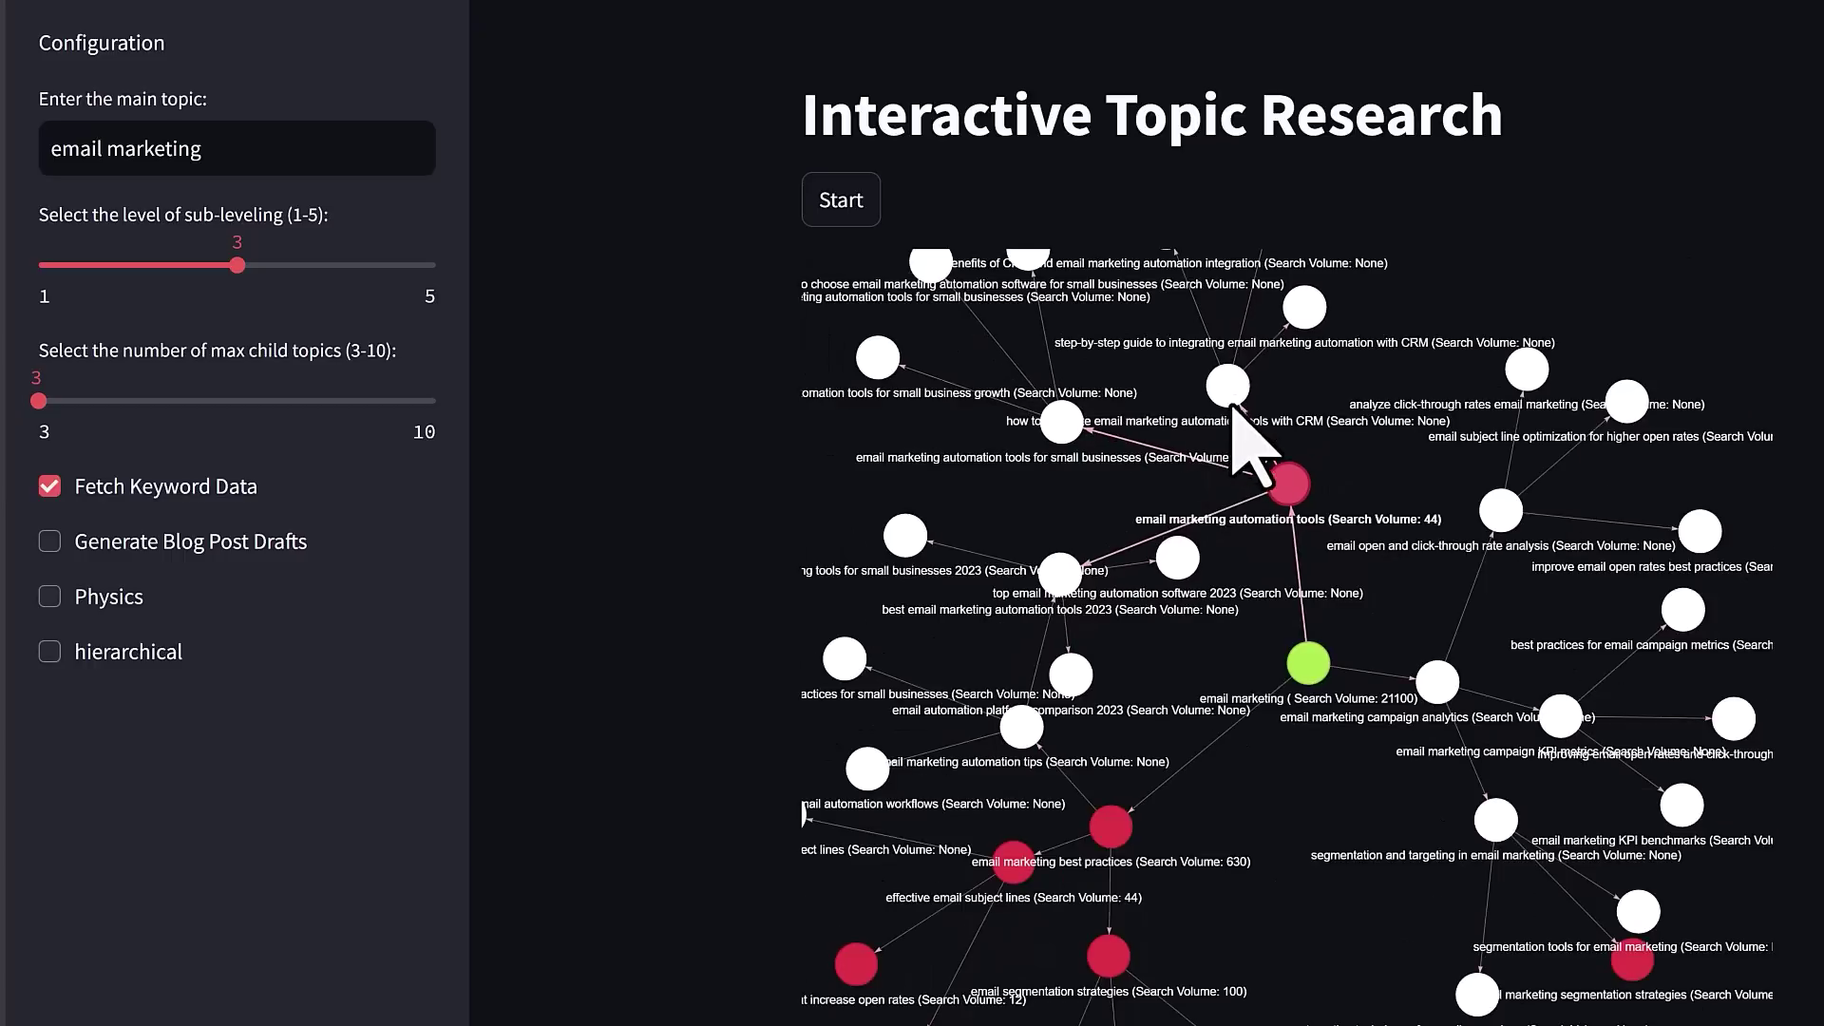
pyautogui.moveTo(1060, 570); pyautogui.dragTo(1054, 534)
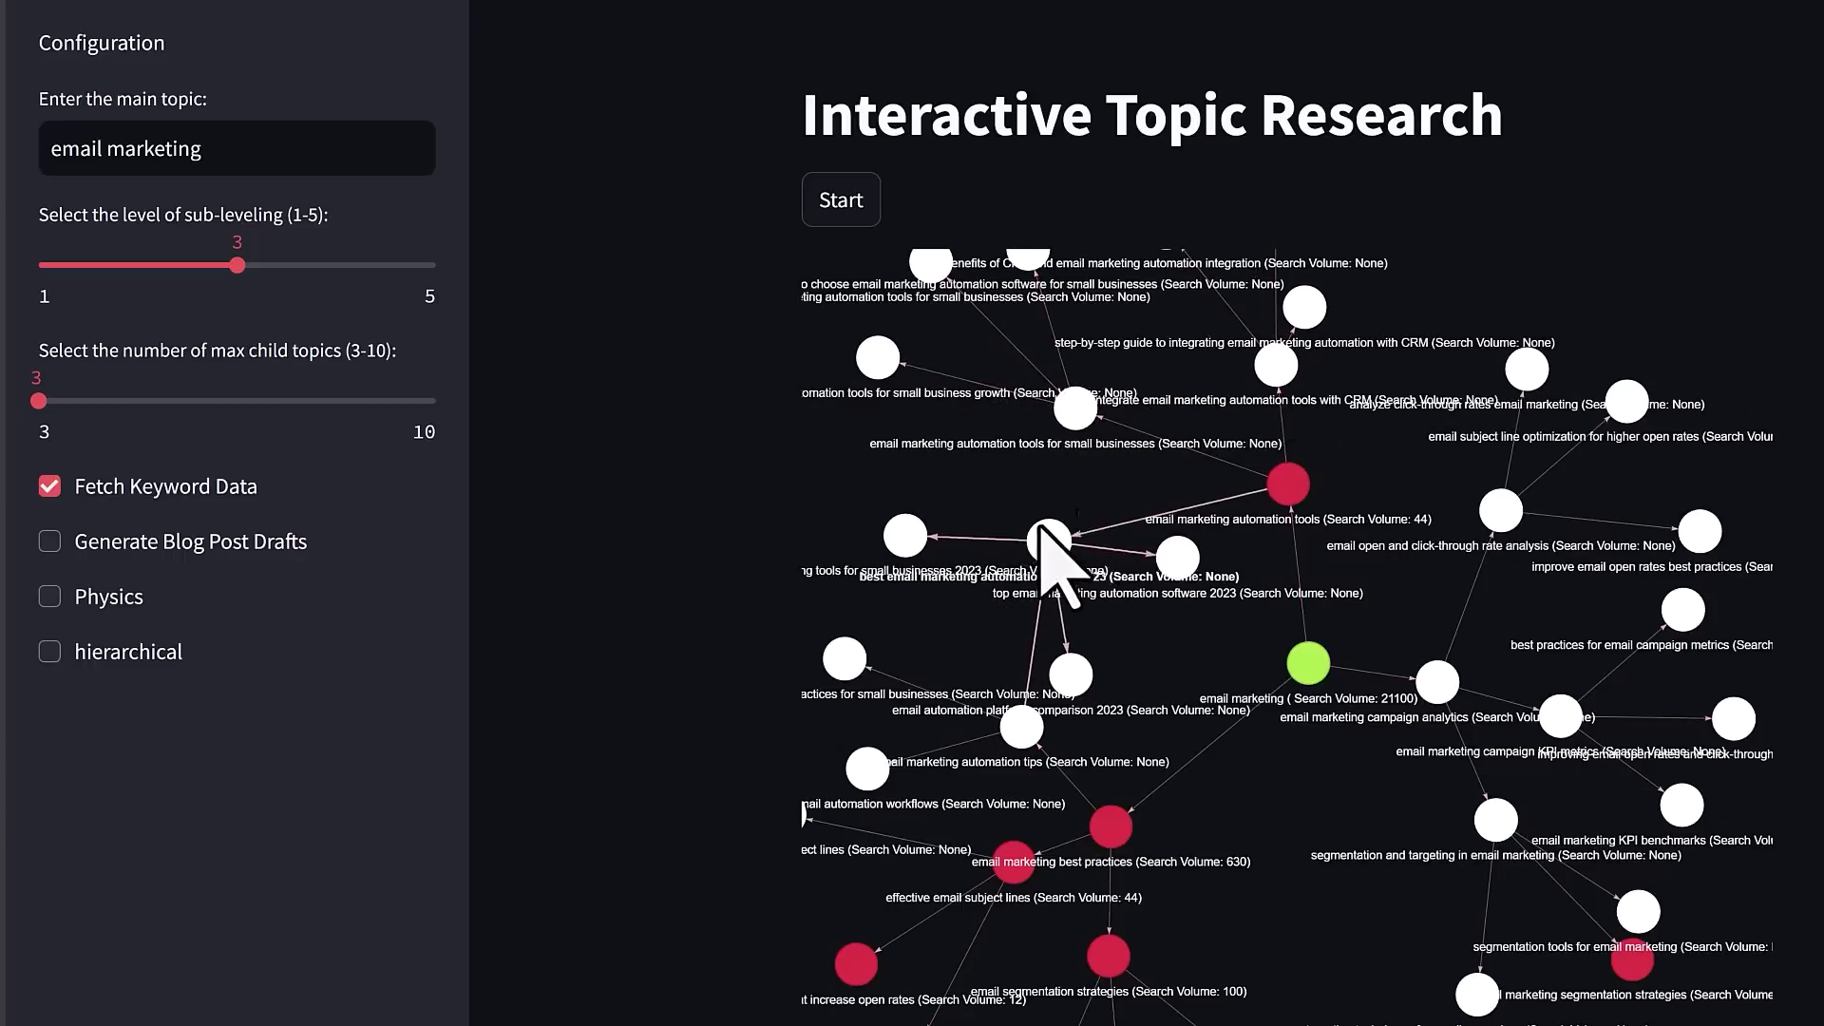
pyautogui.scroll(1, 1340, 385)
pyautogui.scroll(-1, 1335, 375)
pyautogui.moveTo(1335, 373); pyautogui.dragTo(1244, 361)
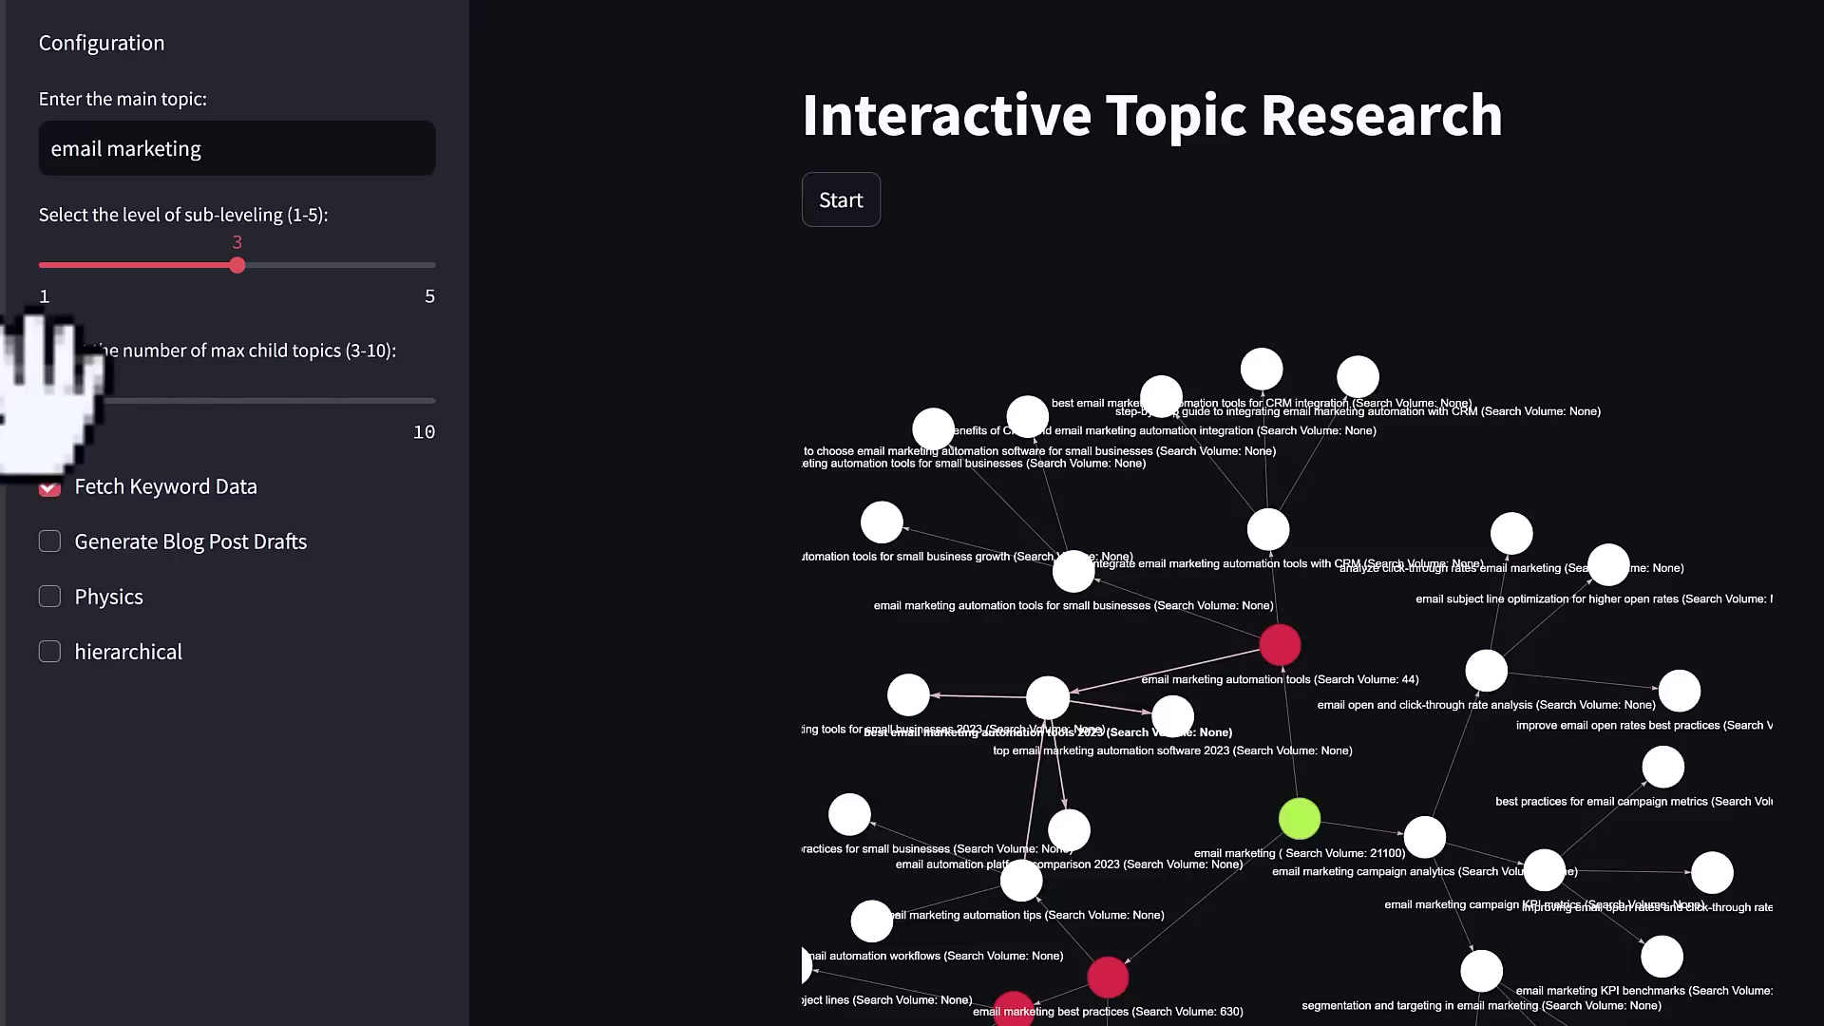
# Step: Set the max child topics slider to 6 and zoom out the graph
pyautogui.moveTo(59, 395); pyautogui.dragTo(210, 400)
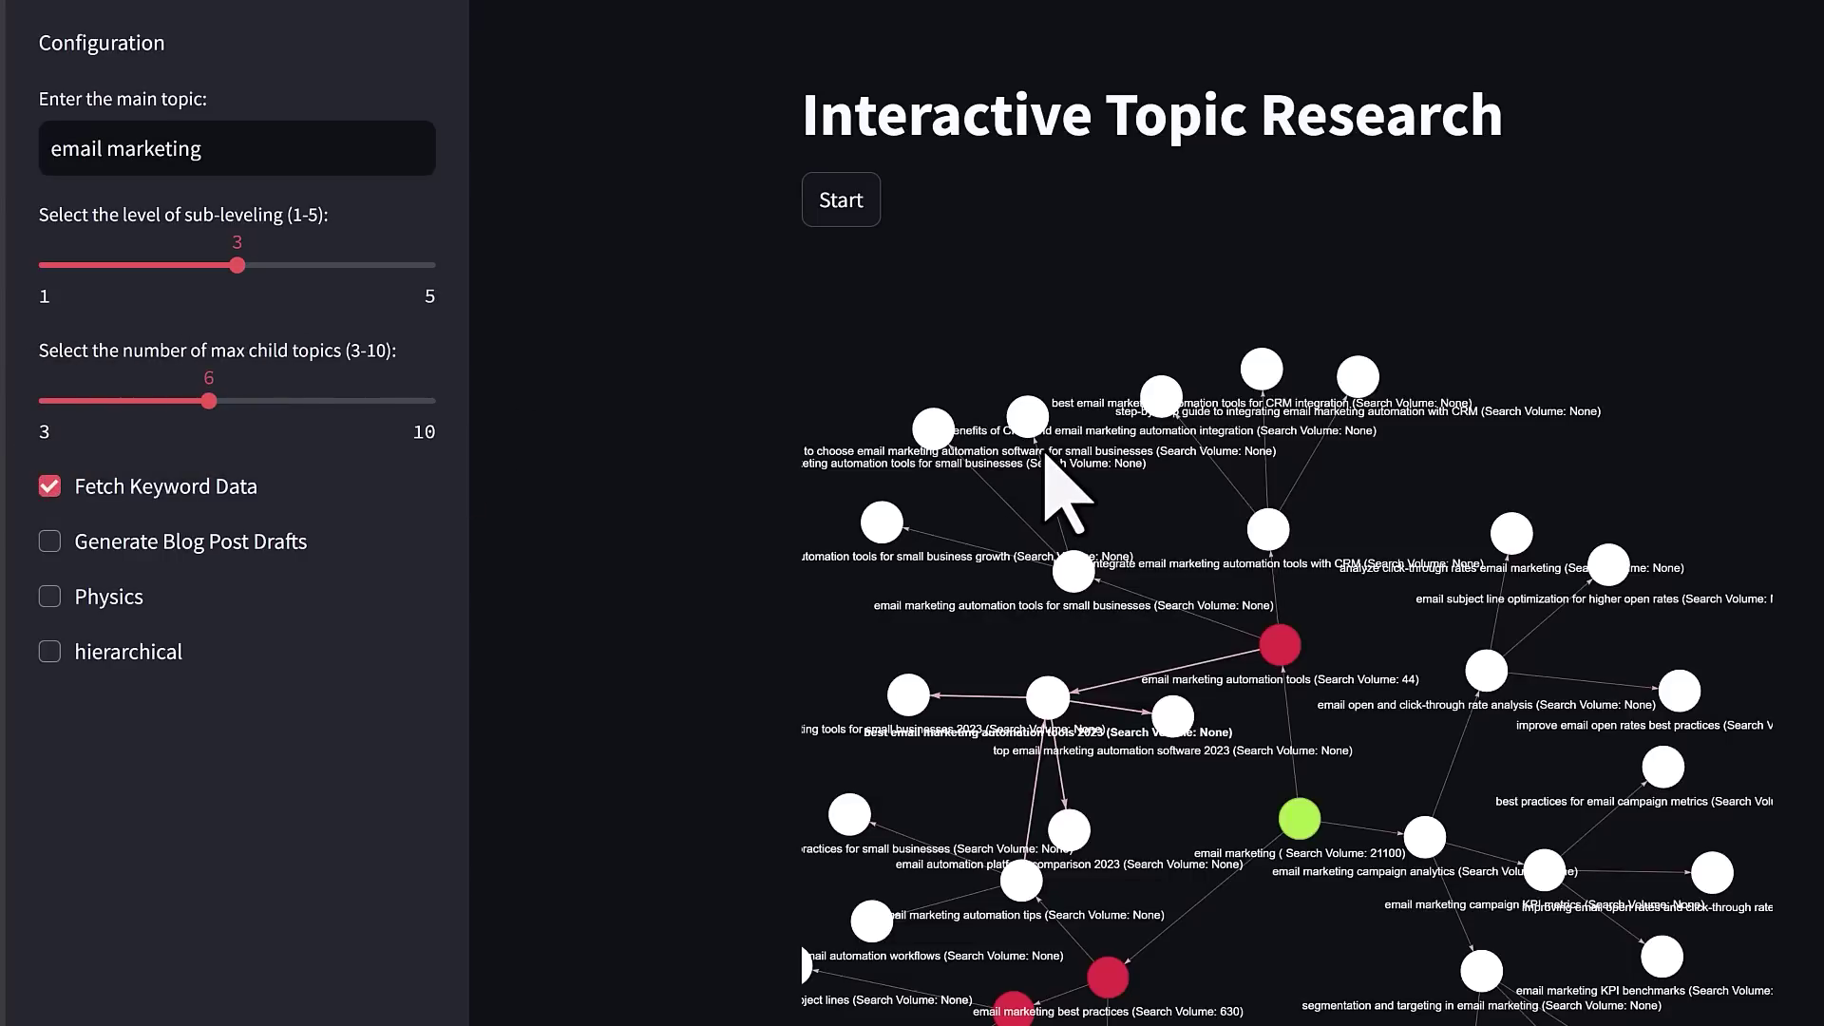
pyautogui.scroll(-2, 1385, 695)
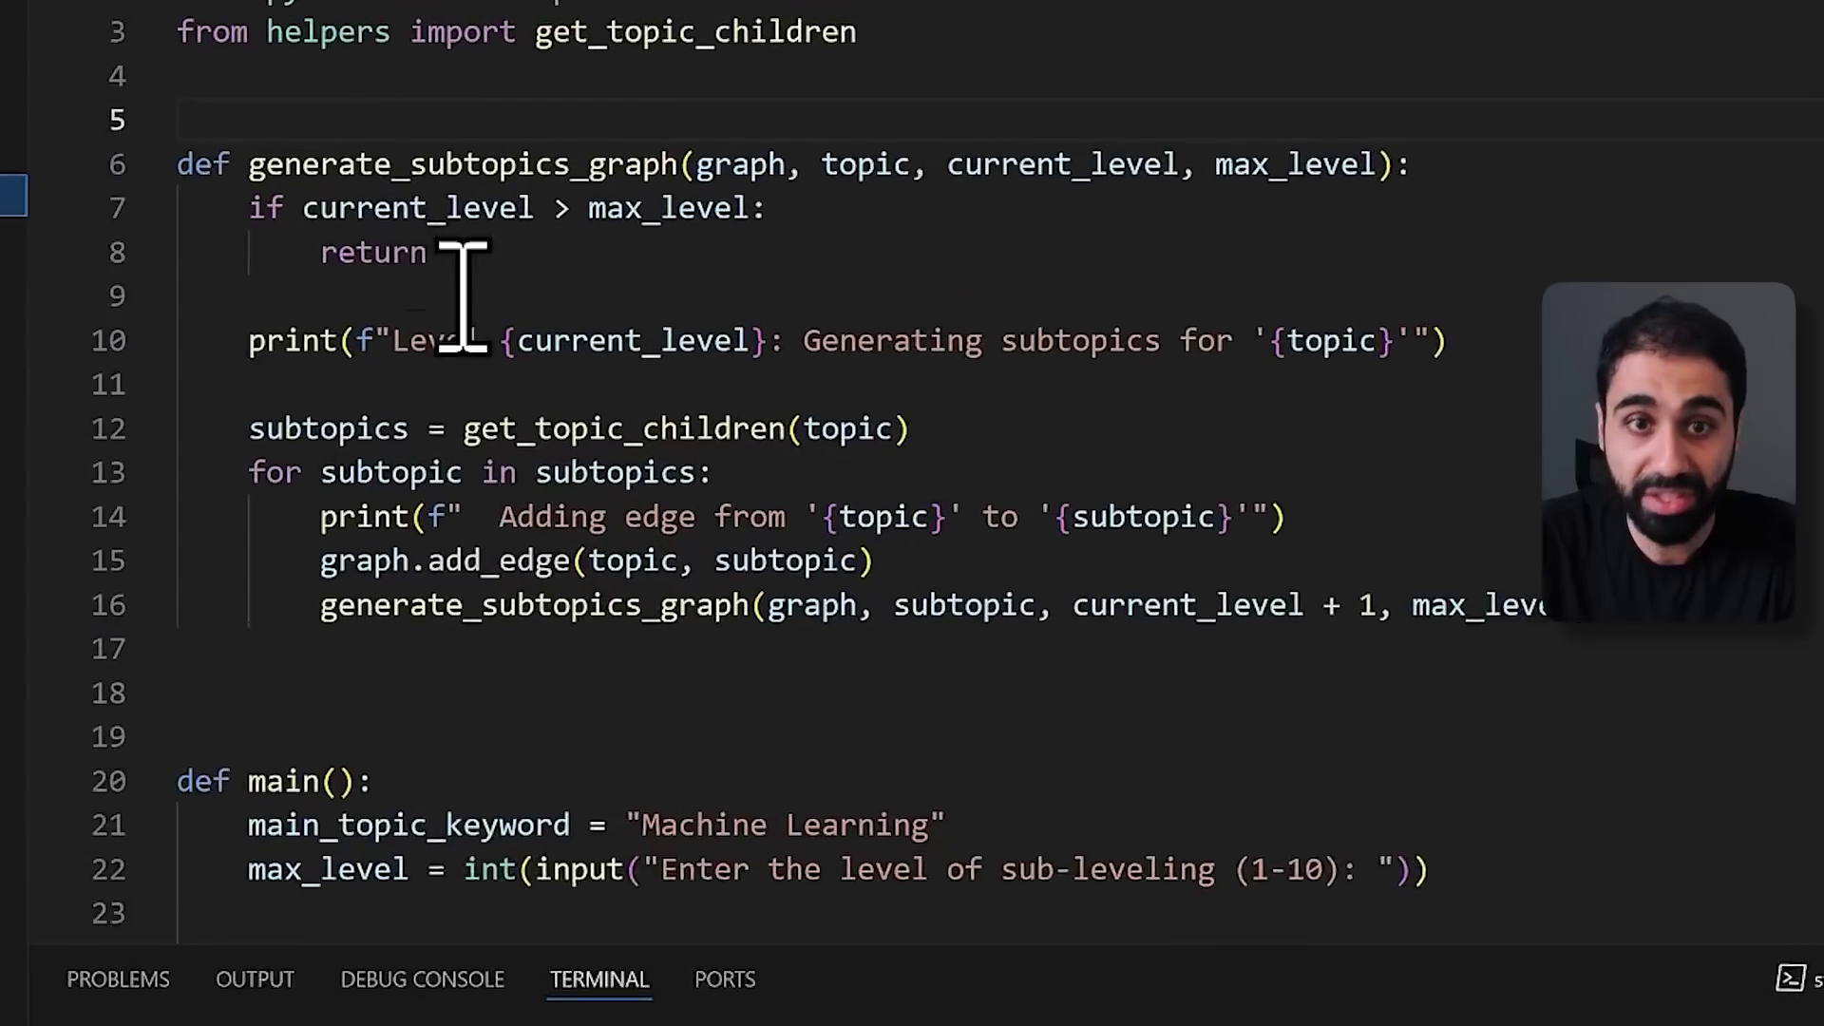
pyautogui.scroll(-4, 463, 296)
pyautogui.scroll(4, 446, 158)
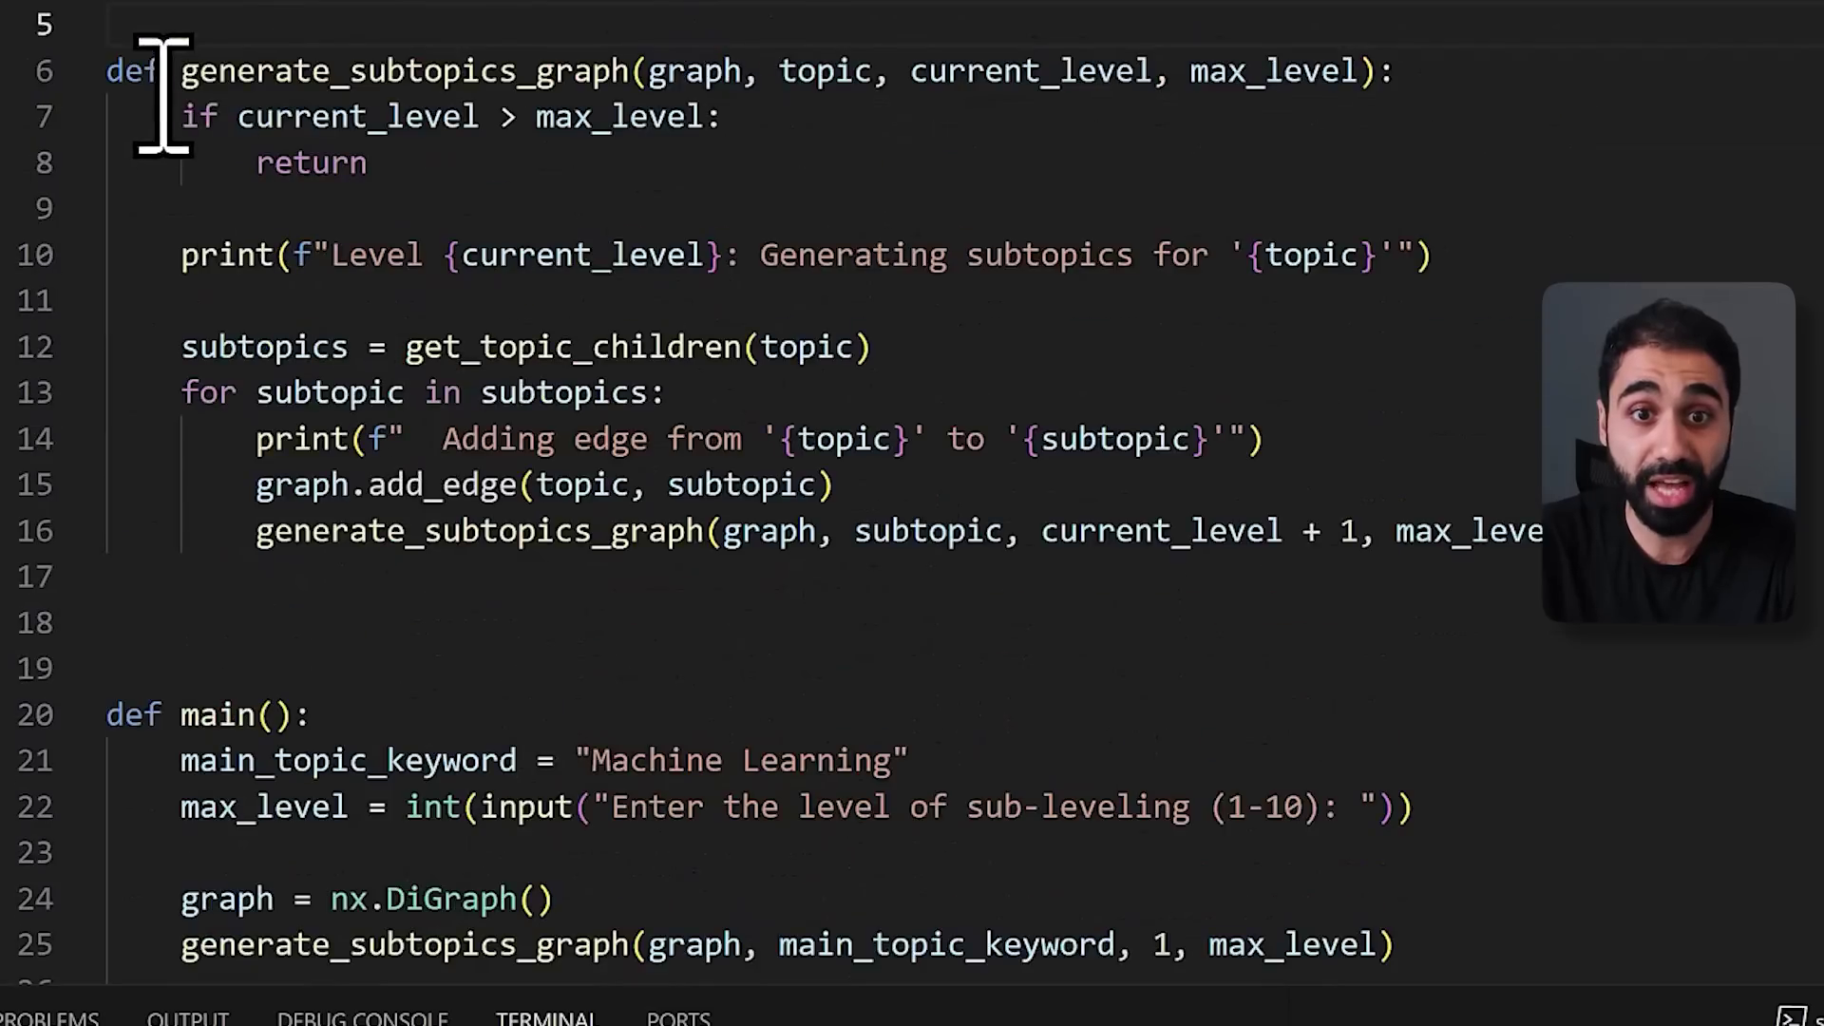
pyautogui.click(245, 71)
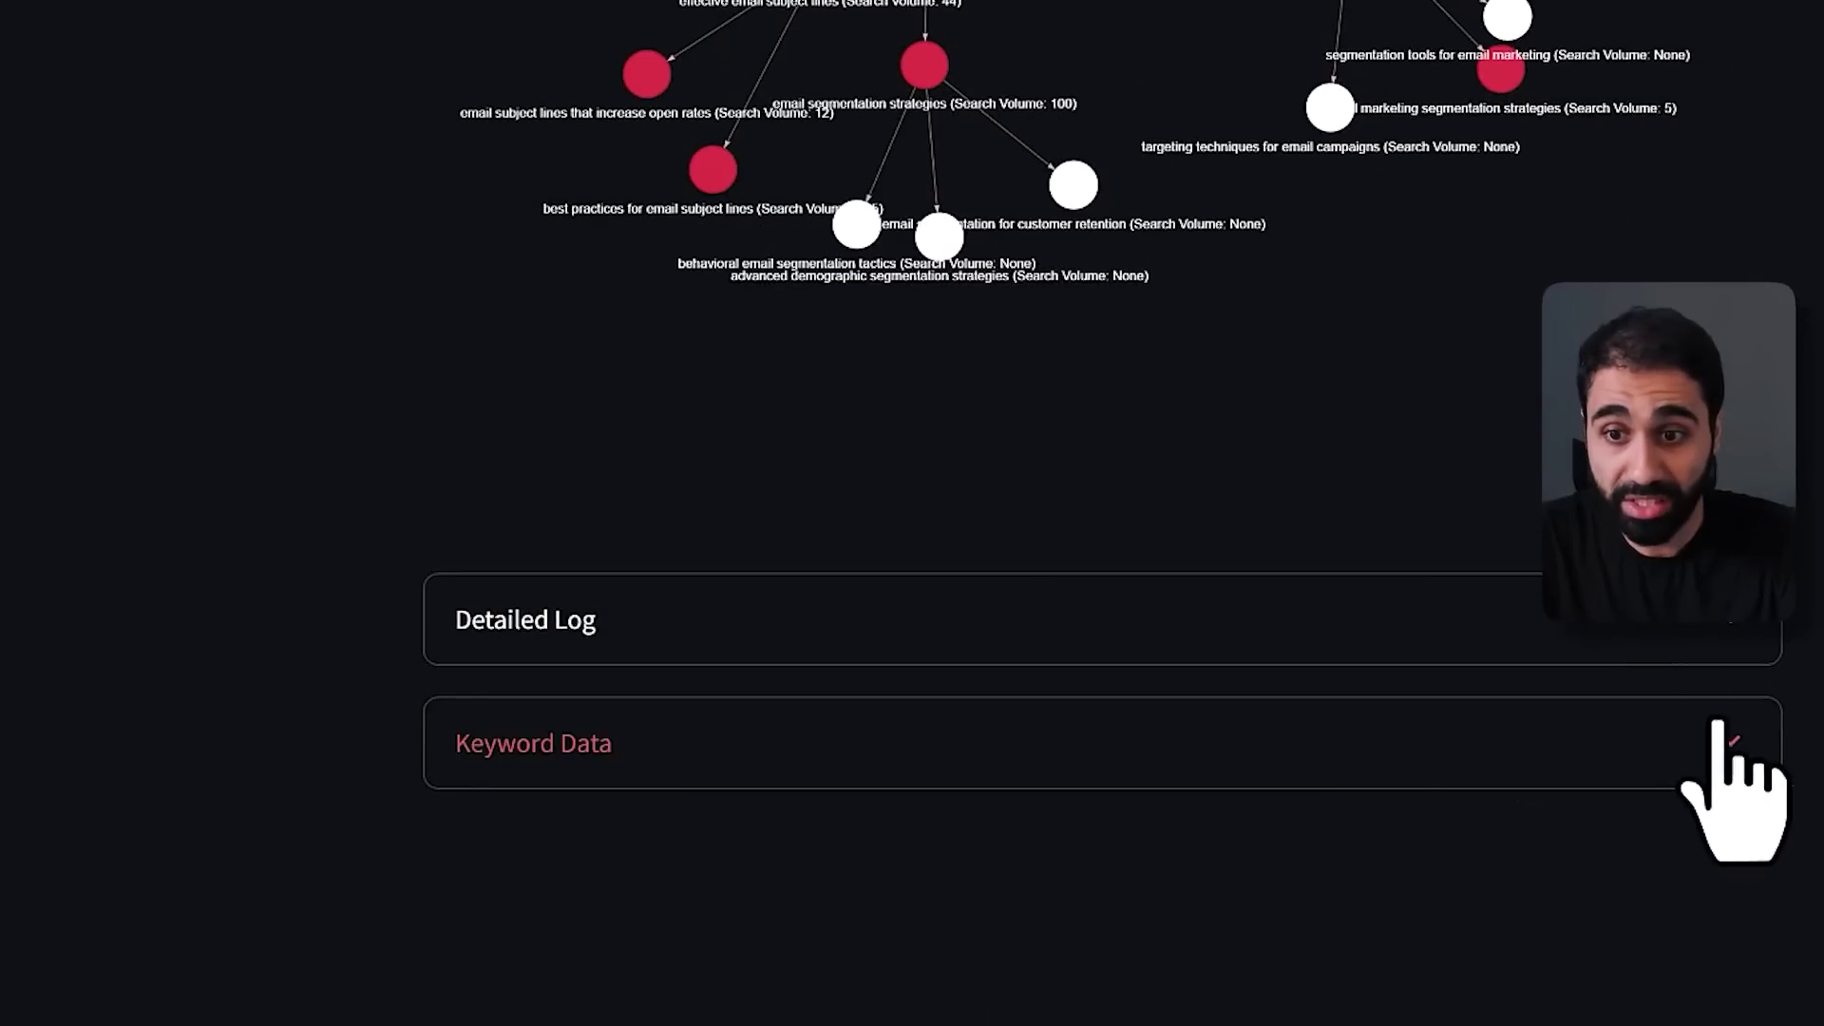
# Step: Expand Keyword Data to show search volume 21100 and 14 paid competitors, then pan the graph
pyautogui.click(1734, 774)
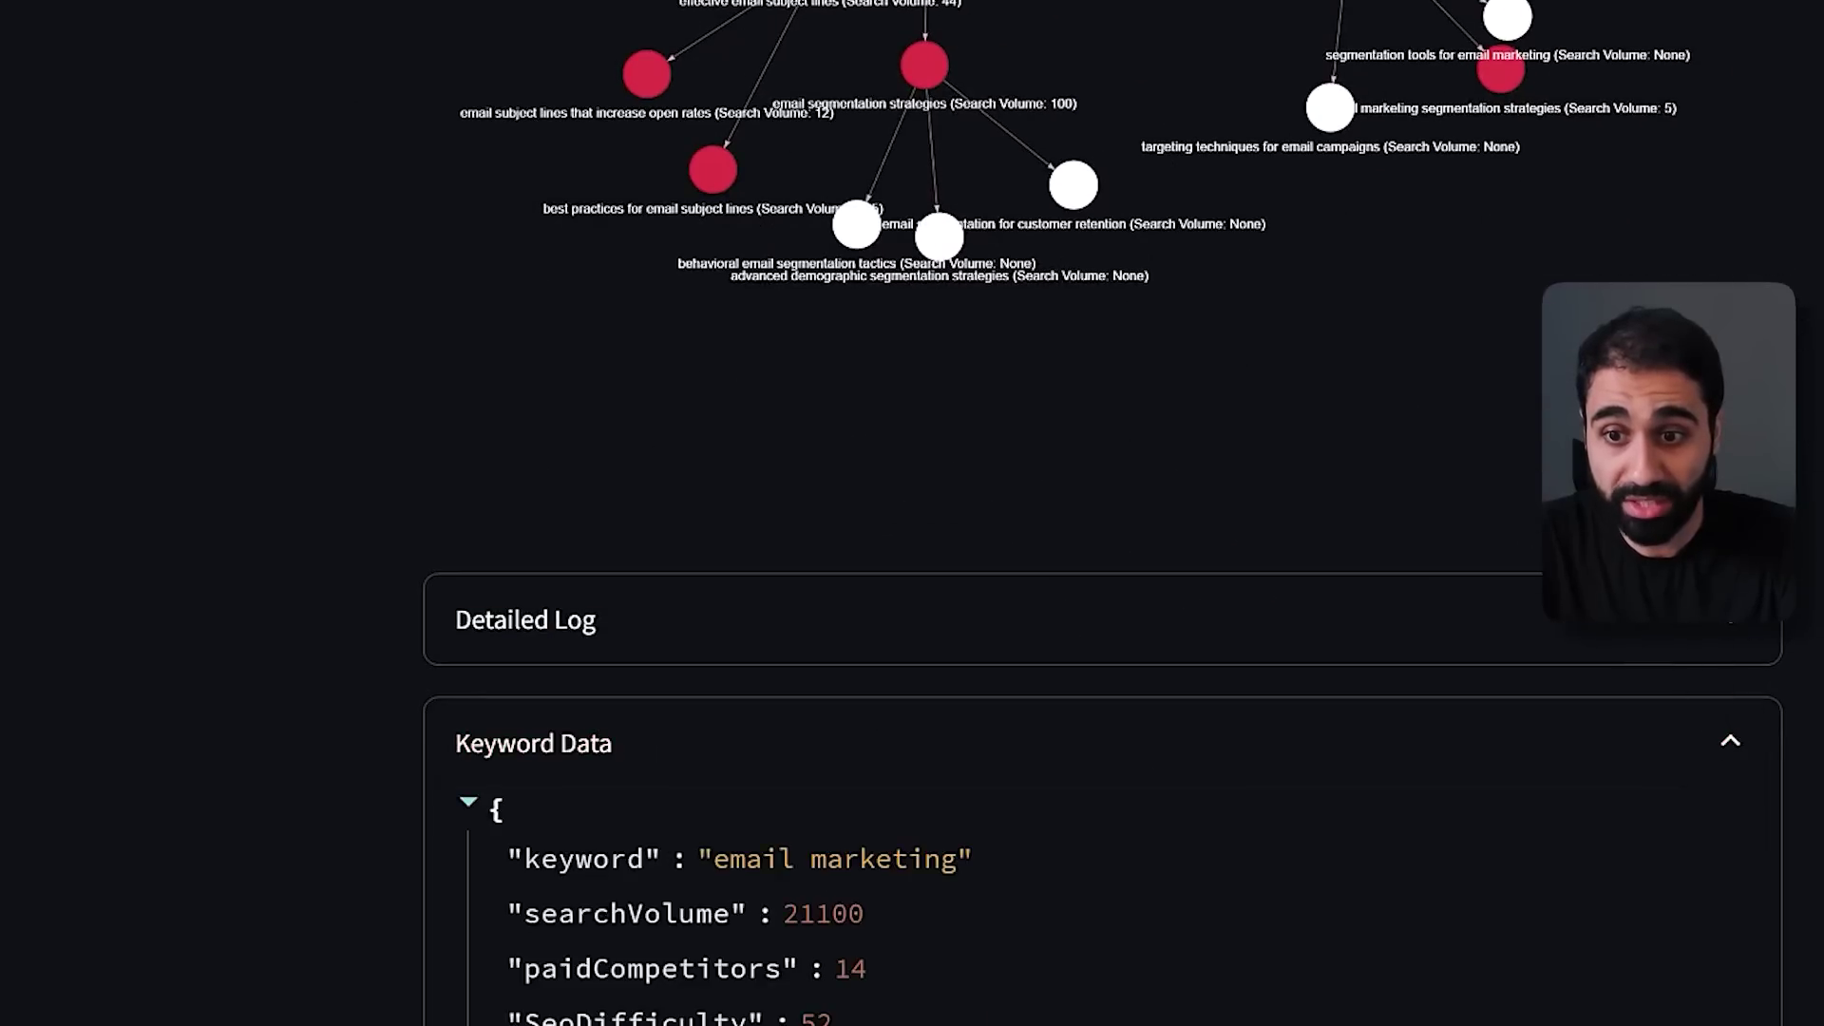
pyautogui.scroll(-4, 1292, 703)
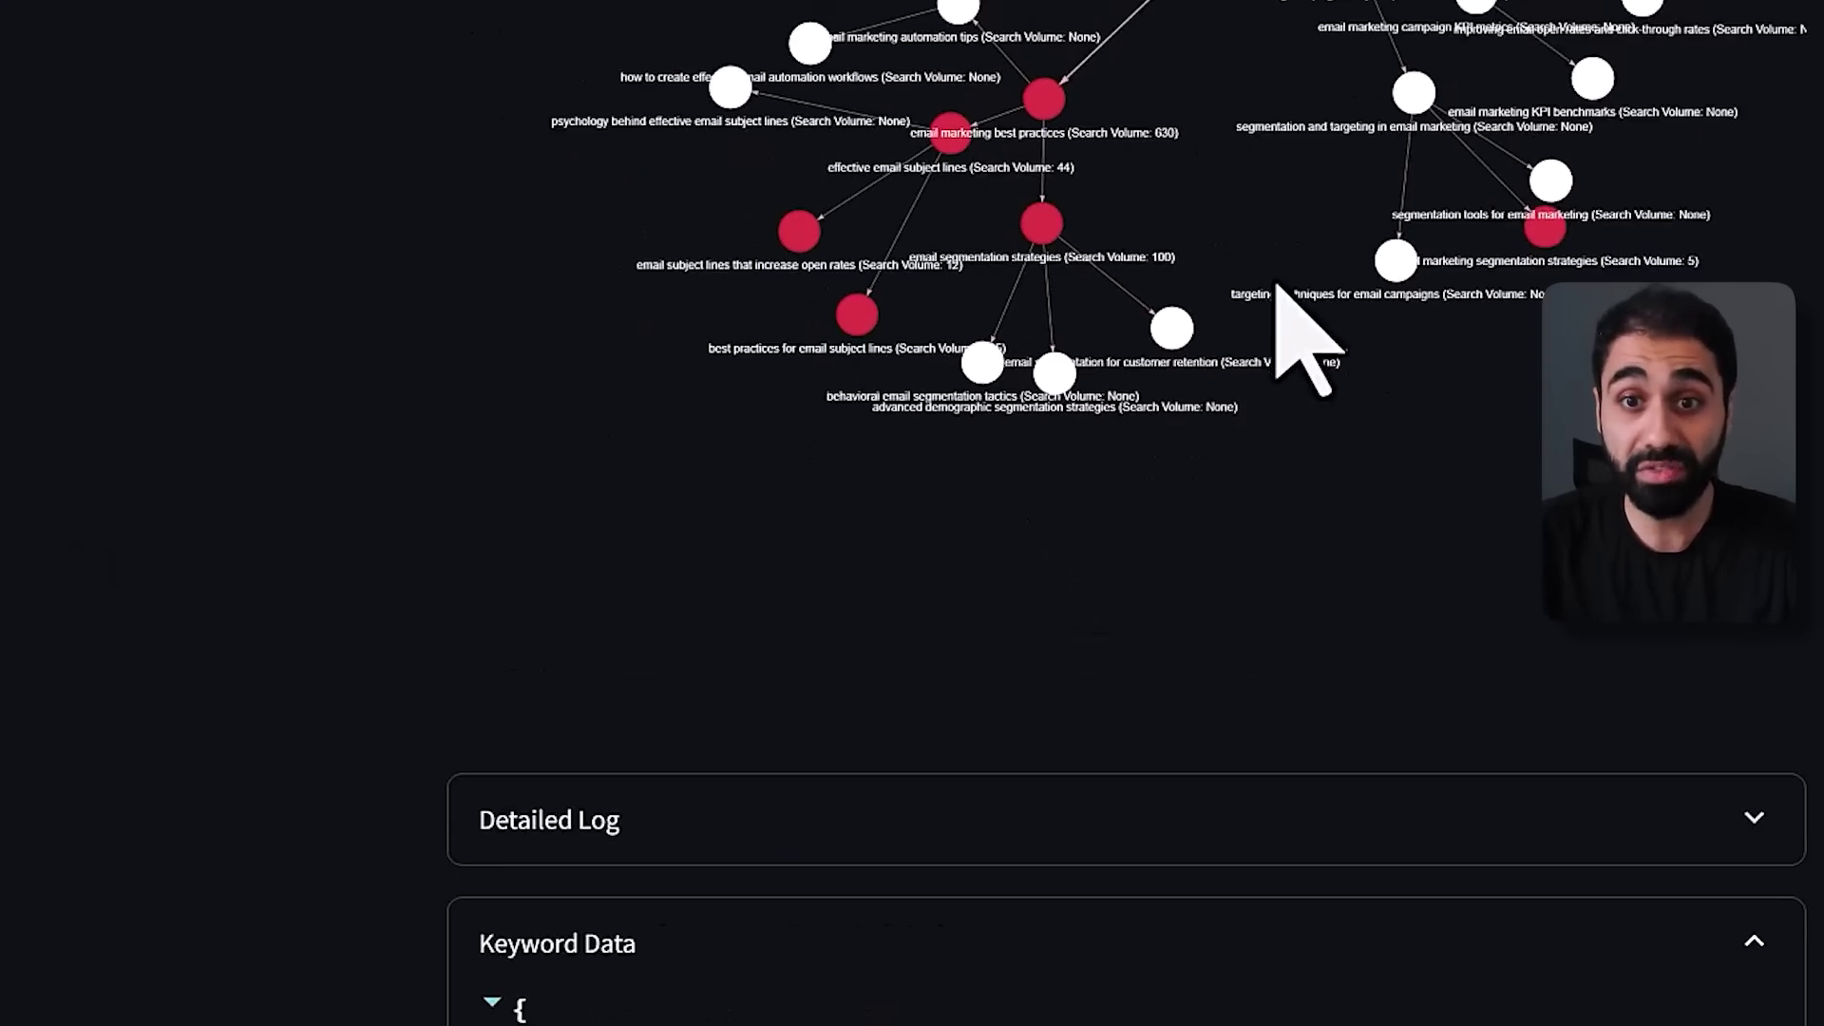
pyautogui.moveTo(1276, 283); pyautogui.dragTo(1242, 409)
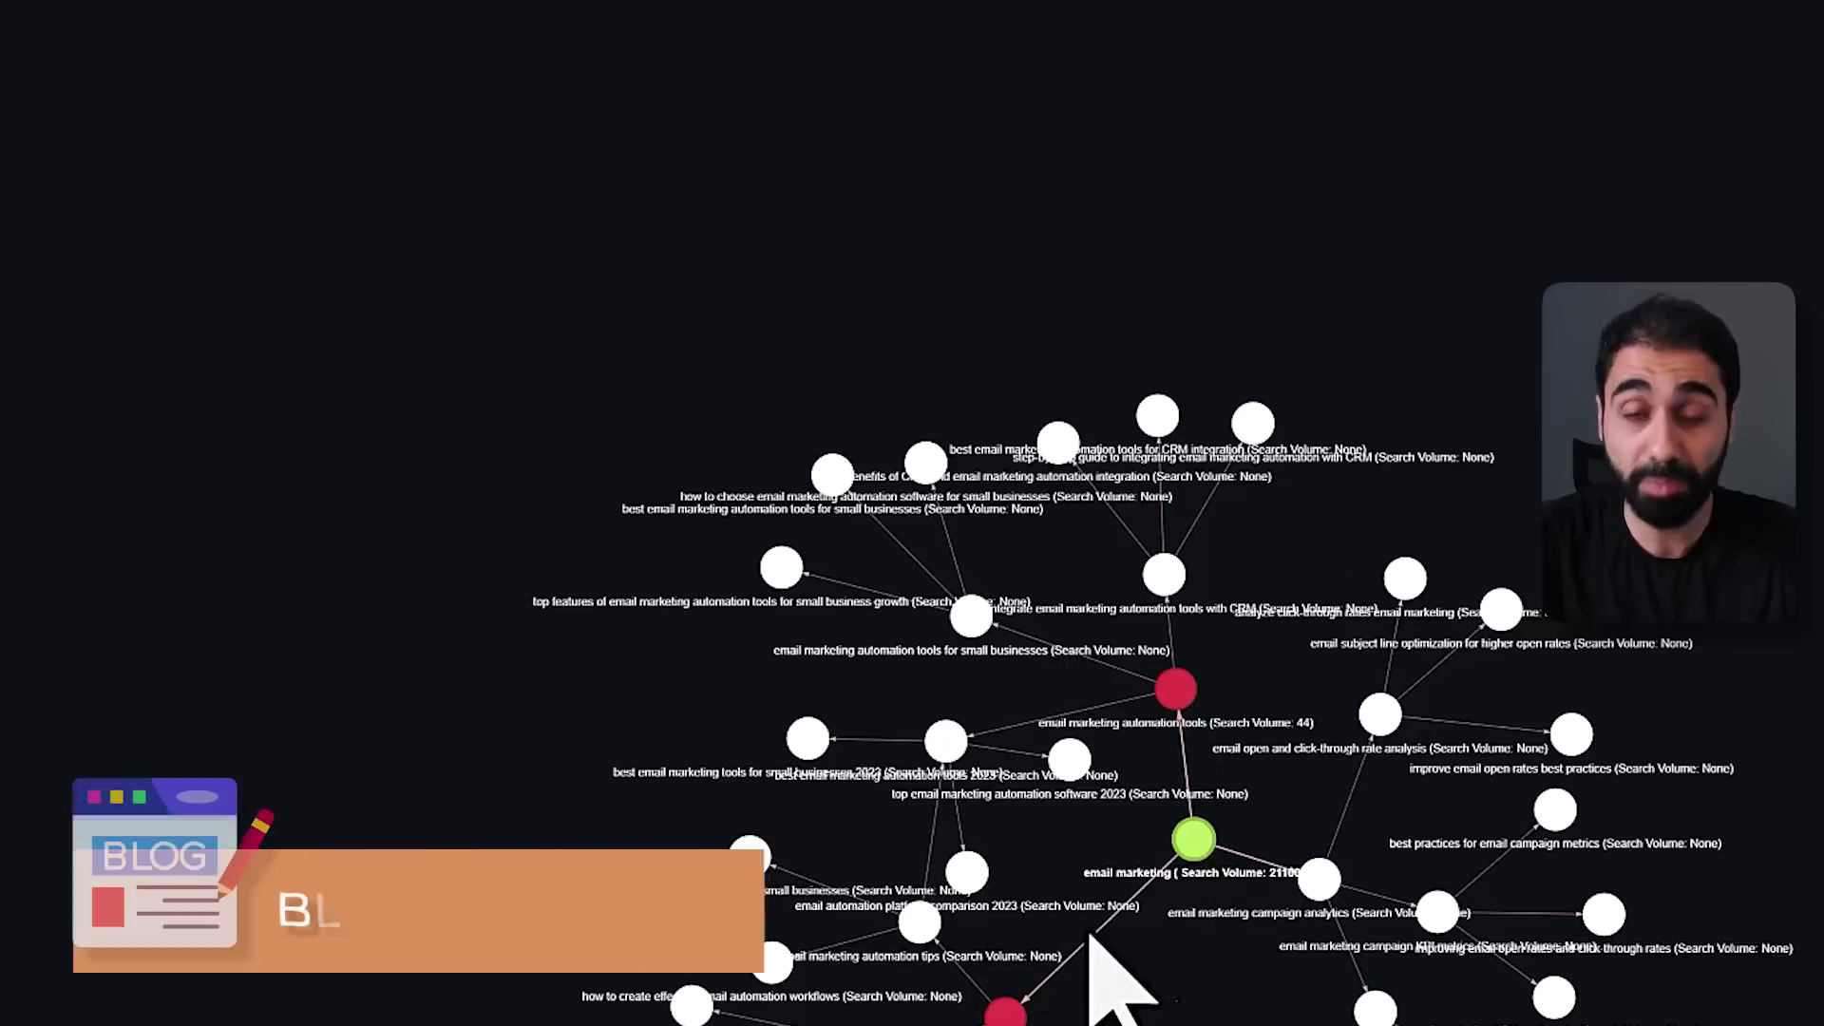